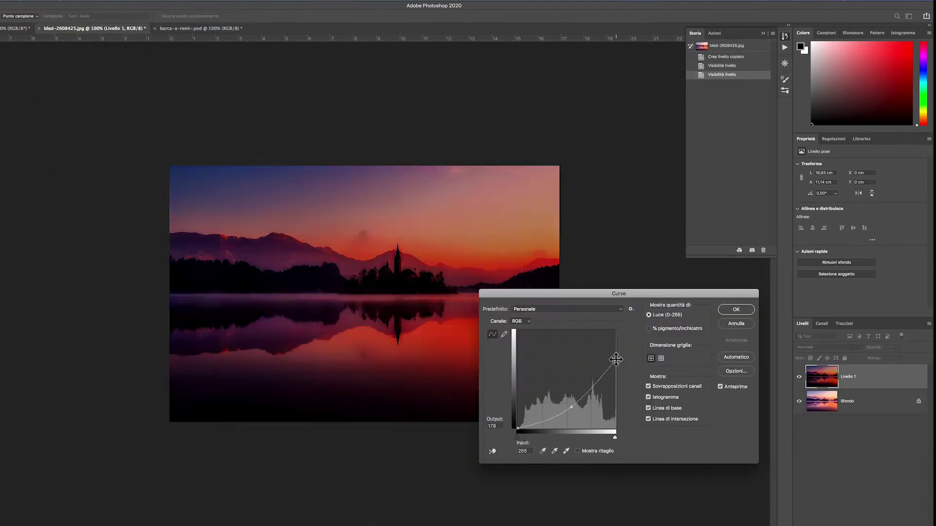
- Select the dark treeline, island and reflections with Color Range, sampling the dark trees at fuzziness 8
{"action": "left_click", "coordinate": [401, 282]}
{"action": "left_click_drag", "start_coordinate": [621, 282], "coordinate": [623, 283]}
{"action": "left_click", "coordinate": [731, 315]}
{"action": "left_click", "coordinate": [400, 284]}
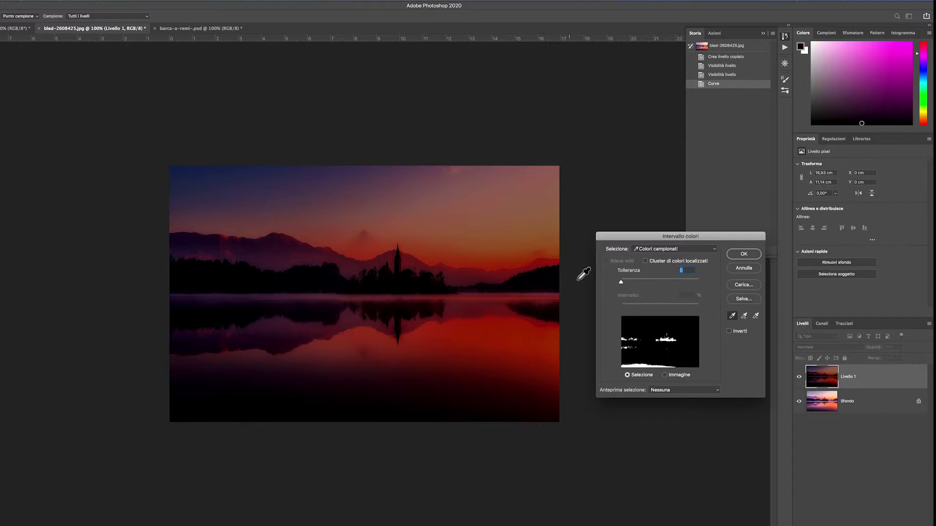
{"action": "key", "text": "Return"}
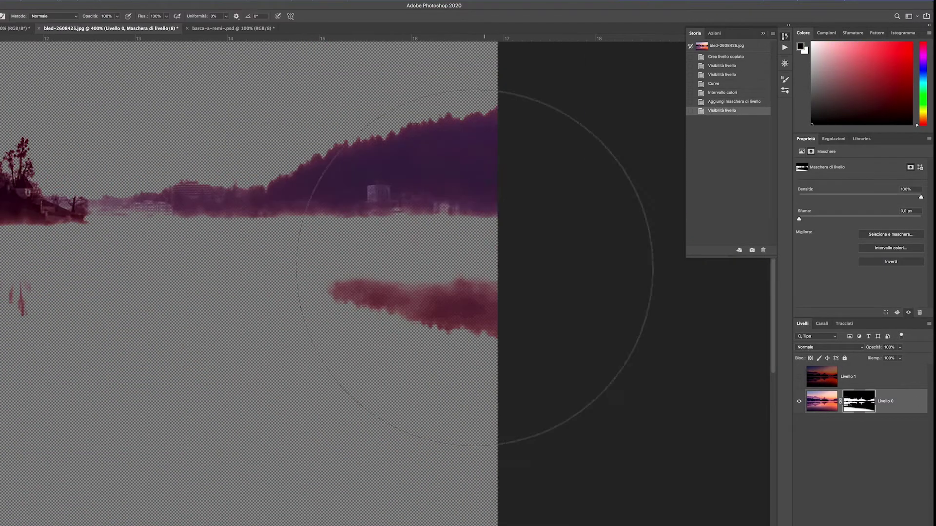
- Paint white on the mask with a smaller brush to reveal the mist, church tower, island trees and reflection
{"action": "key", "text": "bracketleft"}
{"action": "key", "text": "bracketleft"}
{"action": "key", "text": "bracketleft"}
{"action": "key", "text": "x"}
{"action": "mouse_move", "coordinate": [341, 234]}
{"action": "left_mouse_down"}
{"action": "mouse_move", "coordinate": [470, 262]}
{"action": "mouse_move", "coordinate": [151, 263]}
{"action": "left_mouse_up"}
{"action": "scroll", "coordinate": [470, 261], "scroll_direction": "left", "scroll_amount": 5}
{"action": "scroll", "coordinate": [377, 277], "scroll_direction": "left", "scroll_amount": 5}
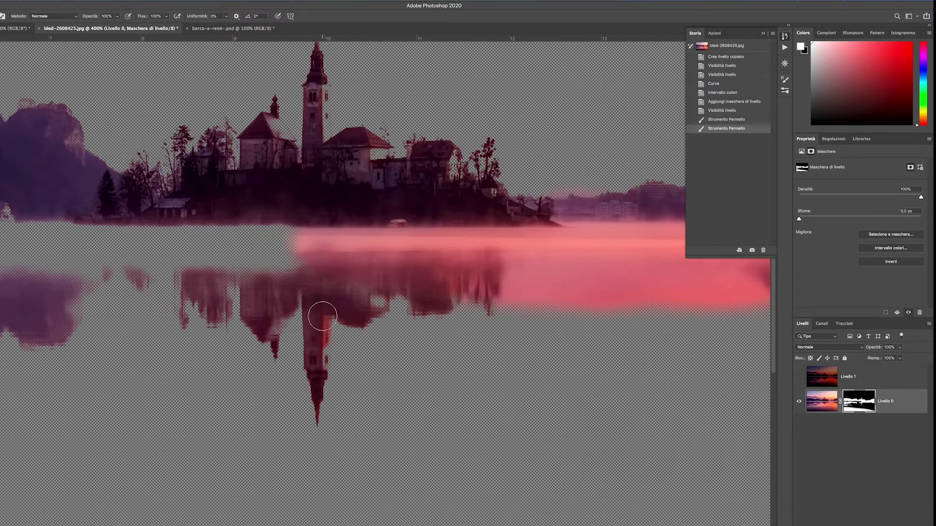
{"action": "left_click_drag", "start_coordinate": [322, 316], "coordinate": [320, 361]}
{"action": "left_click_drag", "start_coordinate": [351, 302], "coordinate": [395, 307]}
{"action": "left_click_drag", "start_coordinate": [468, 195], "coordinate": [486, 166]}
{"action": "left_click_drag", "start_coordinate": [317, 83], "coordinate": [334, 143]}
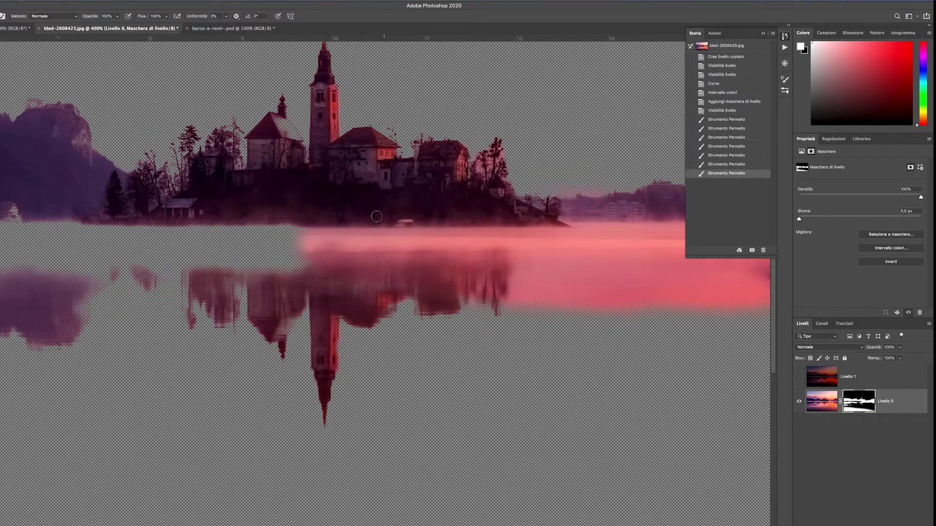
- Extend the revealed pink mist band and lake reflections further to the left
{"action": "scroll", "coordinate": [446, 177], "scroll_direction": "left", "scroll_amount": 4}
{"action": "left_click_drag", "start_coordinate": [439, 243], "coordinate": [217, 246]}
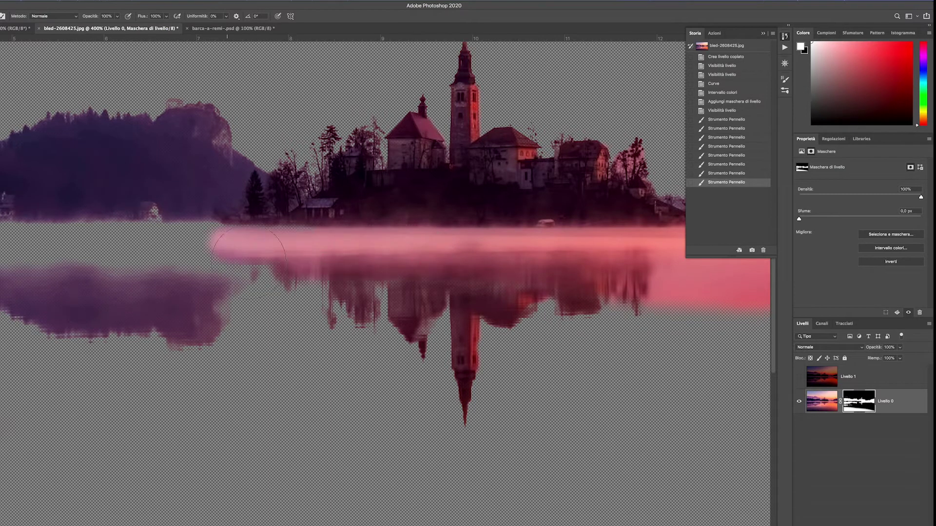
{"action": "scroll", "coordinate": [292, 274], "scroll_direction": "left", "scroll_amount": 6}
{"action": "left_click_drag", "start_coordinate": [341, 238], "coordinate": [278, 239]}
{"action": "mouse_move", "coordinate": [293, 273]}
{"action": "left_mouse_down"}
{"action": "mouse_move", "coordinate": [424, 203]}
{"action": "mouse_move", "coordinate": [424, 104]}
{"action": "left_mouse_up"}
{"action": "left_click_drag", "start_coordinate": [292, 242], "coordinate": [195, 241]}
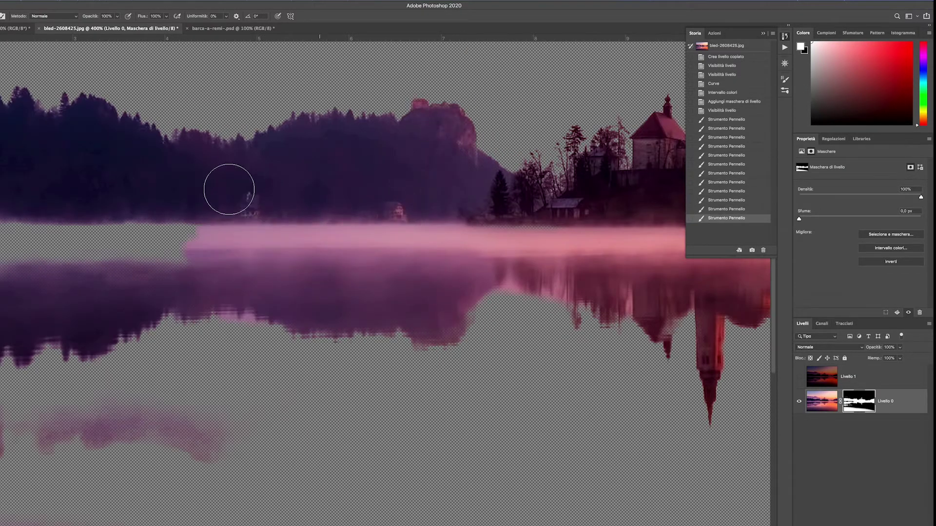
{"action": "scroll", "coordinate": [230, 190], "scroll_direction": "left", "scroll_amount": 6}
{"action": "left_click_drag", "start_coordinate": [312, 239], "coordinate": [83, 239]}
- Paint black on the mask to hide the stray lower reflection patches
{"action": "key", "text": "x"}
{"action": "left_click_drag", "start_coordinate": [349, 424], "coordinate": [127, 424]}
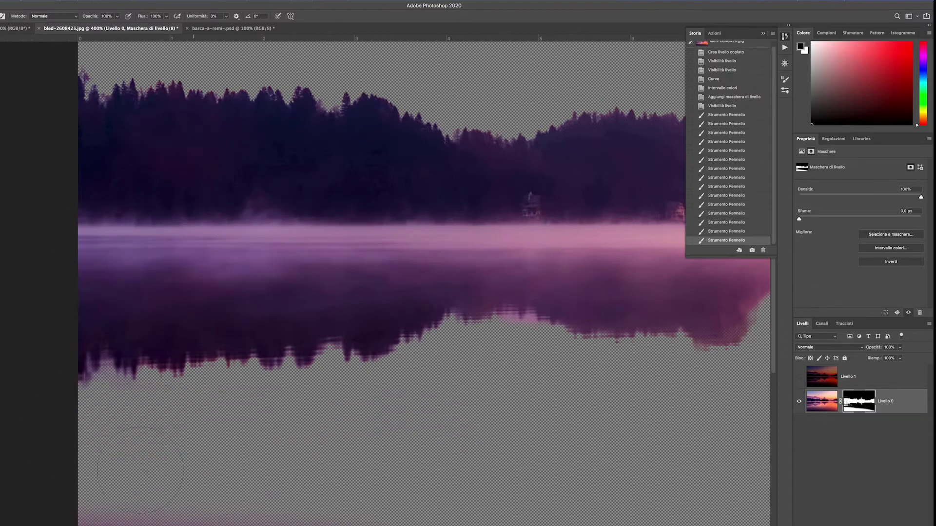
{"action": "key", "text": "ctrl+1"}
{"action": "left_click_drag", "start_coordinate": [600, 419], "coordinate": [163, 383]}
{"action": "left_click_drag", "start_coordinate": [253, 382], "coordinate": [419, 382]}
- Zoom in to inspect the mask edges around the church and resume brushing
{"action": "key", "text": "z"}
{"action": "left_click", "coordinate": [188, 293]}
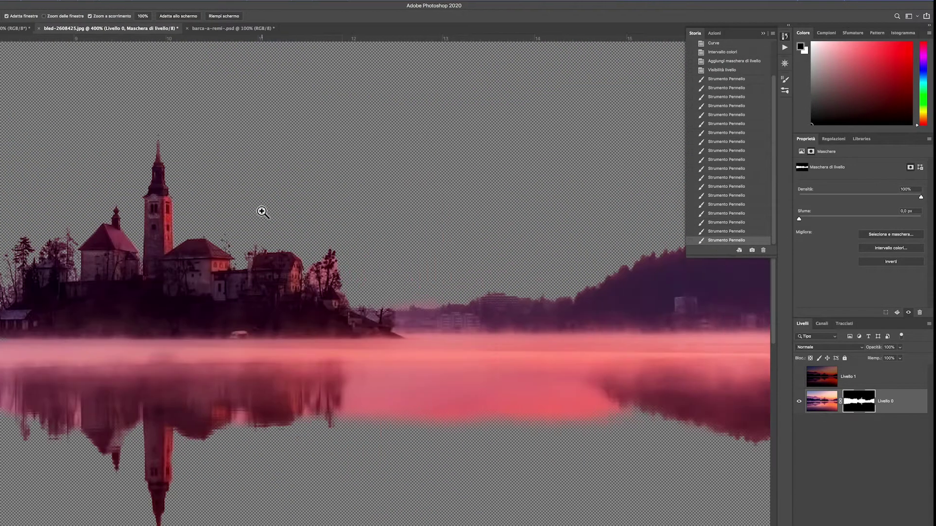
{"action": "key", "text": "ctrl+1"}
{"action": "key", "text": "b"}
{"action": "mouse_move", "coordinate": [440, 276]}
{"action": "left_mouse_down"}
{"action": "mouse_move", "coordinate": [468, 277]}
{"action": "mouse_move", "coordinate": [409, 285]}
{"action": "left_mouse_up"}
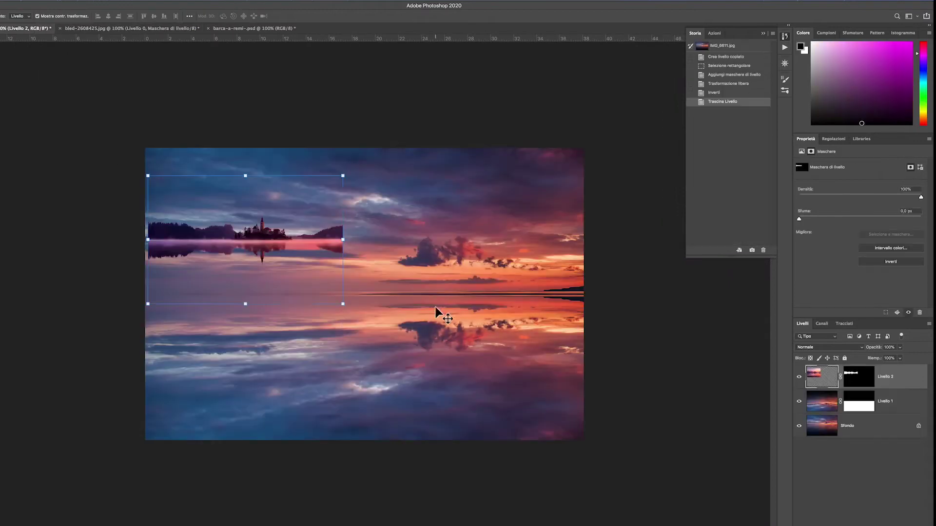
- Move the Bled cutout onto the sky image, scale it across the canvas and nudge it into place
{"action": "left_click_drag", "start_coordinate": [436, 308], "coordinate": [435, 359]}
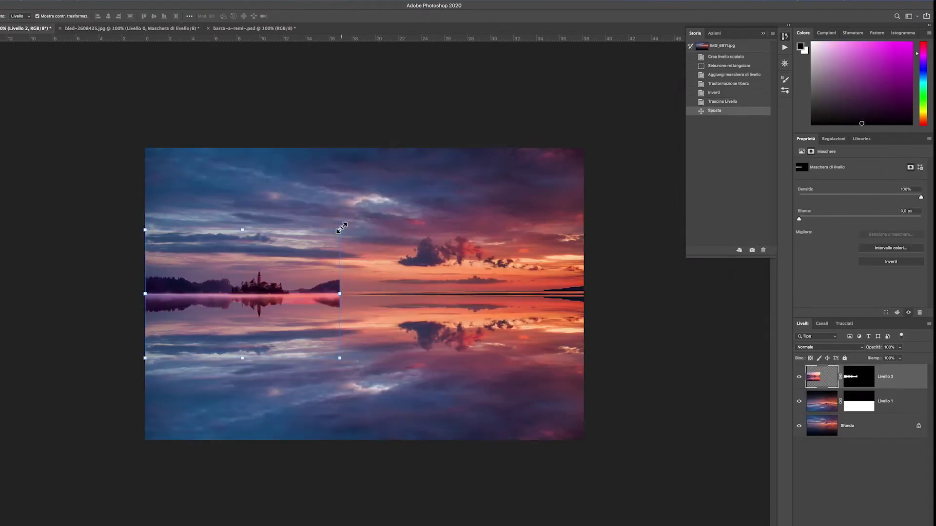
{"action": "key", "text": "ctrl+t"}
{"action": "left_click_drag", "start_coordinate": [342, 355], "coordinate": [586, 440]}
{"action": "key", "text": "Return"}
{"action": "key", "text": "Right"}
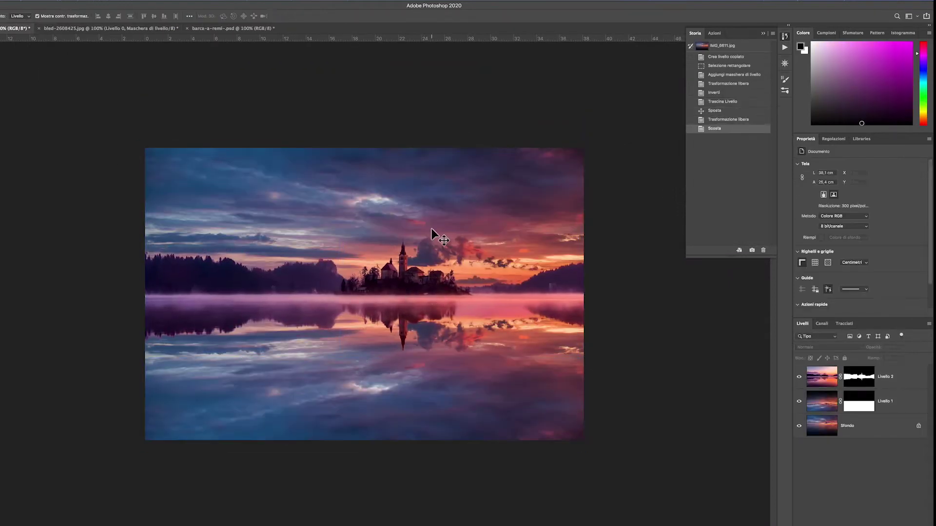
{"action": "left_click_drag", "start_coordinate": [437, 302], "coordinate": [548, 282]}
- Darken the cutout with a Curves adjustment clipped to its layer
{"action": "key", "text": "ctrl+m"}
{"action": "mouse_move", "coordinate": [868, 232]}
{"action": "left_mouse_down"}
{"action": "mouse_move", "coordinate": [870, 256]}
{"action": "mouse_move", "coordinate": [870, 240]}
{"action": "left_mouse_up"}
{"action": "left_click", "coordinate": [877, 389], "text": "alt"}
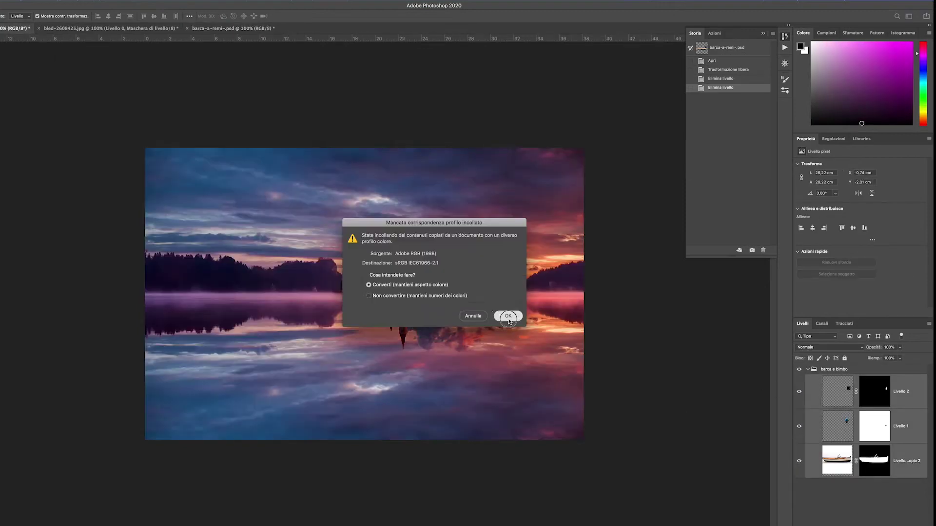
- Dismiss the colour profile warning and shrink the pasted boat to a small size on the lake
{"action": "left_click", "coordinate": [508, 321]}
{"action": "mouse_move", "coordinate": [251, 335]}
{"action": "left_mouse_down"}
{"action": "mouse_move", "coordinate": [199, 353]}
{"action": "mouse_move", "coordinate": [209, 332]}
{"action": "left_mouse_up"}
{"action": "key", "text": "Return"}
- Link and group the boat layers, name the group 'child', and zoom in on the boat
{"action": "right_click", "coordinate": [868, 400]}
{"action": "left_click", "coordinate": [868, 400]}
{"action": "type", "text": "ild"}
{"action": "key", "text": "Return"}
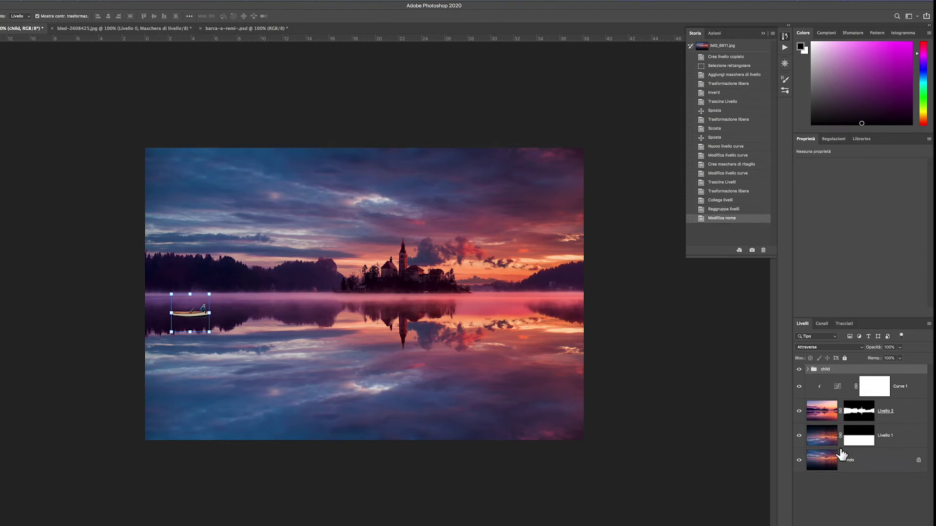
{"action": "left_click", "coordinate": [865, 479]}
{"action": "left_click", "coordinate": [808, 369]}
{"action": "key", "text": "z"}
{"action": "left_click", "coordinate": [218, 327]}
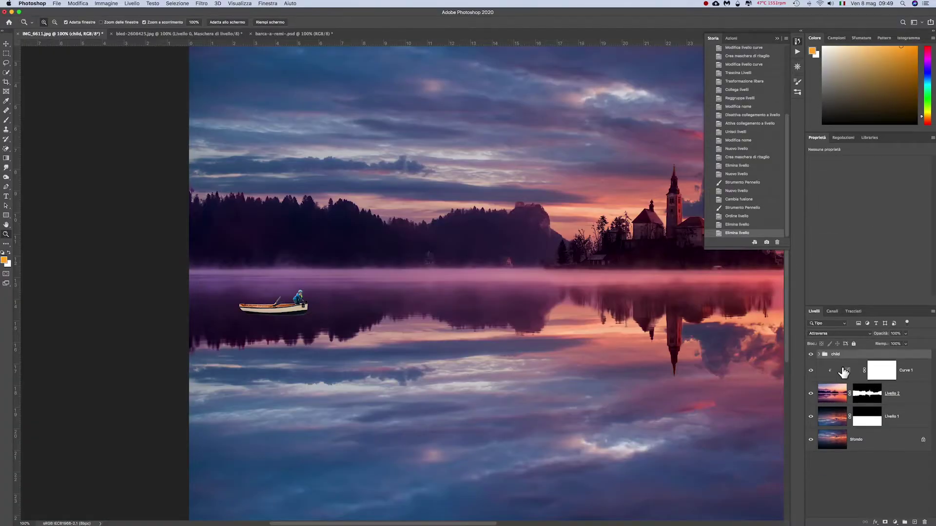
- Add a Curves layer clipped to the child group, darkening it to Input 145 / Output 70
{"action": "left_click", "coordinate": [895, 522]}
{"action": "left_click", "coordinate": [872, 411]}
{"action": "key", "text": "alt+super+g"}
{"action": "left_click_drag", "start_coordinate": [881, 221], "coordinate": [882, 266]}
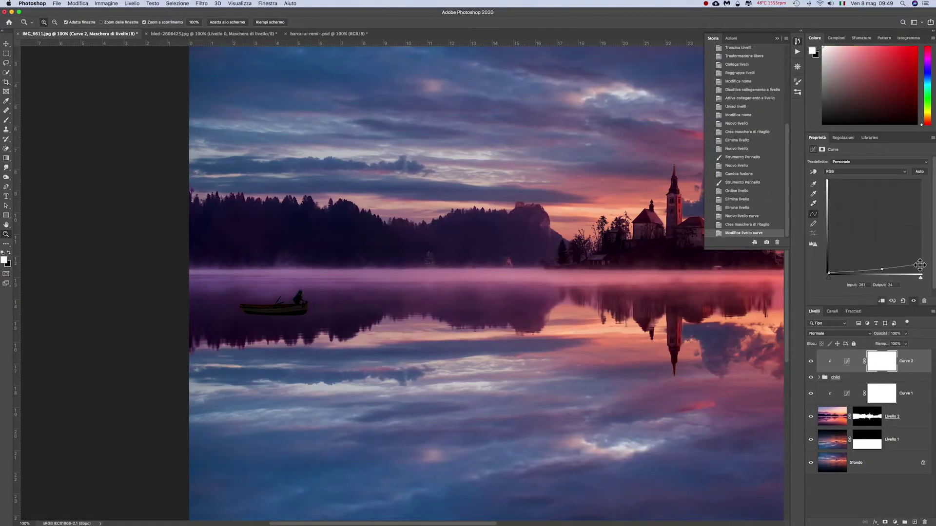
- Paint orange glow near the boat on two new layers, both set to Color Dodge (Scolora)
{"action": "left_click", "coordinate": [914, 522]}
{"action": "key", "text": "b"}
{"action": "key", "text": "Return"}
{"action": "left_click", "coordinate": [299, 303]}
{"action": "left_click", "coordinate": [839, 333]}
{"action": "left_click", "coordinate": [828, 380]}
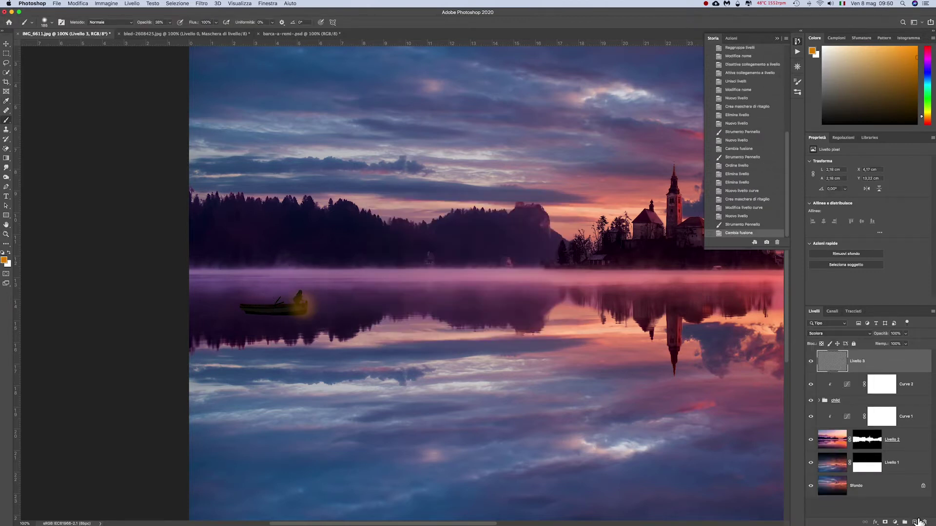
{"action": "left_click", "coordinate": [914, 522]}
{"action": "left_click", "coordinate": [300, 305]}
{"action": "key", "text": "super+z"}
{"action": "left_click", "coordinate": [838, 333]}
{"action": "left_click", "coordinate": [829, 385]}
- Paint black on the Curve 2 mask so the lit child shows through the darkening curve
{"action": "key", "text": "v"}
{"action": "left_click", "coordinate": [881, 407]}
{"action": "key", "text": "d"}
{"action": "scroll", "coordinate": [288, 324], "scroll_direction": "up", "scroll_amount": 3}
{"action": "key", "text": "b"}
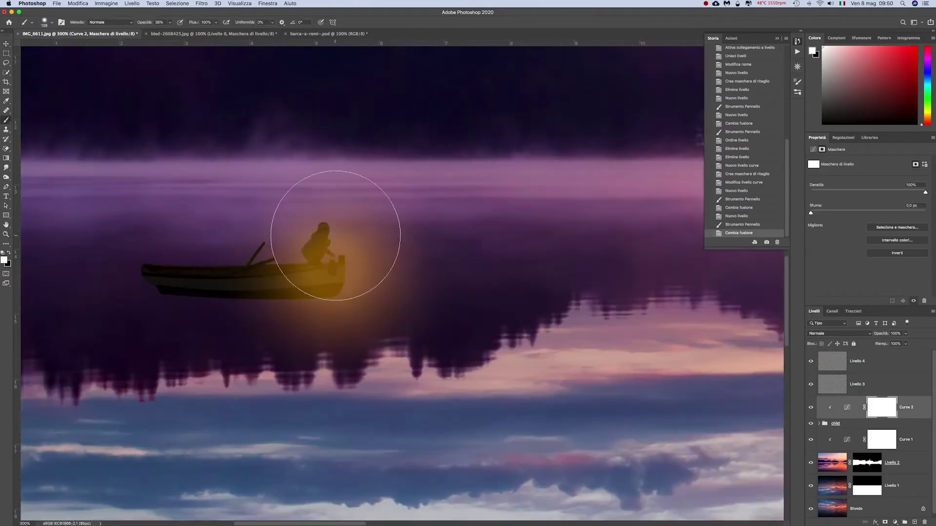
{"action": "key", "text": "x"}
{"action": "left_click_drag", "start_coordinate": [324, 225], "coordinate": [311, 315]}
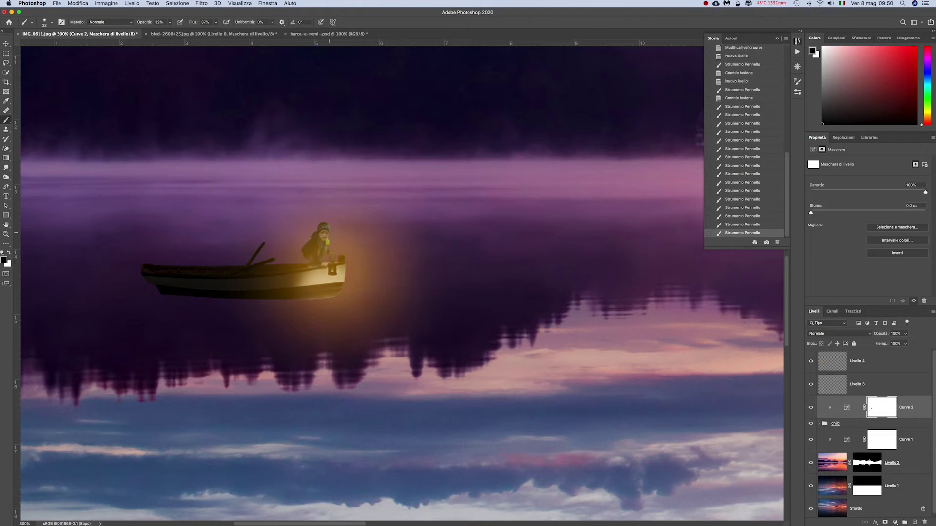
{"action": "key", "text": "x"}
{"action": "mouse_move", "coordinate": [294, 295]}
{"action": "left_mouse_down"}
{"action": "mouse_move", "coordinate": [332, 295]}
{"action": "mouse_move", "coordinate": [322, 301]}
{"action": "left_mouse_up"}
{"action": "key", "text": "x"}
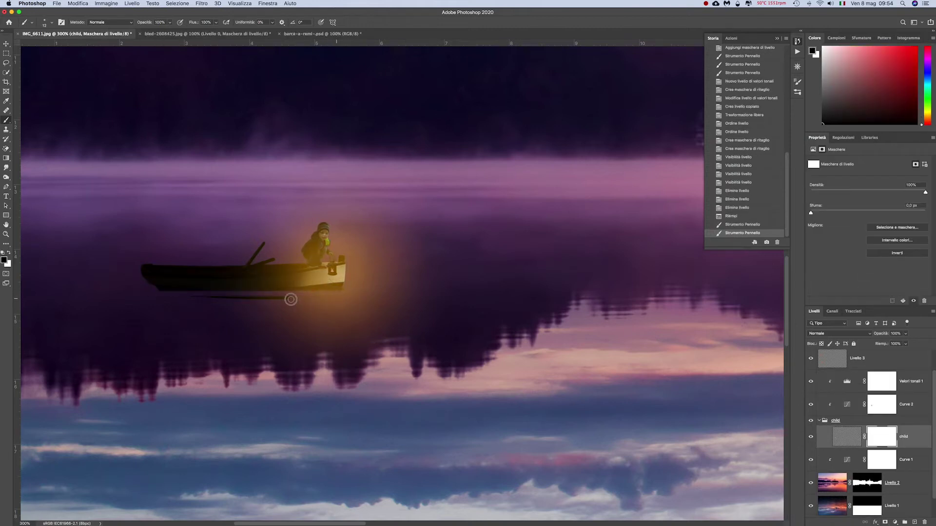
- Duplicate the child boat layer and clip copies of its Levels and Curves adjustments to it
{"action": "key", "text": "ctrl+2"}
{"action": "key", "text": "ctrl+j"}
{"action": "key", "text": "v"}
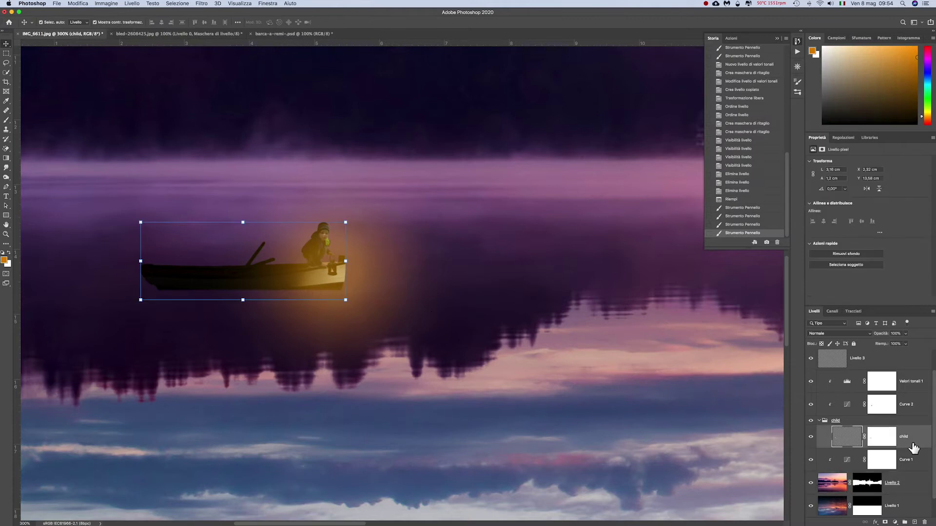
{"action": "key", "text": "ctrl+bracketright"}
{"action": "left_click_drag", "start_coordinate": [907, 419], "coordinate": [907, 375]}
{"action": "key", "text": "ctrl+alt+g"}
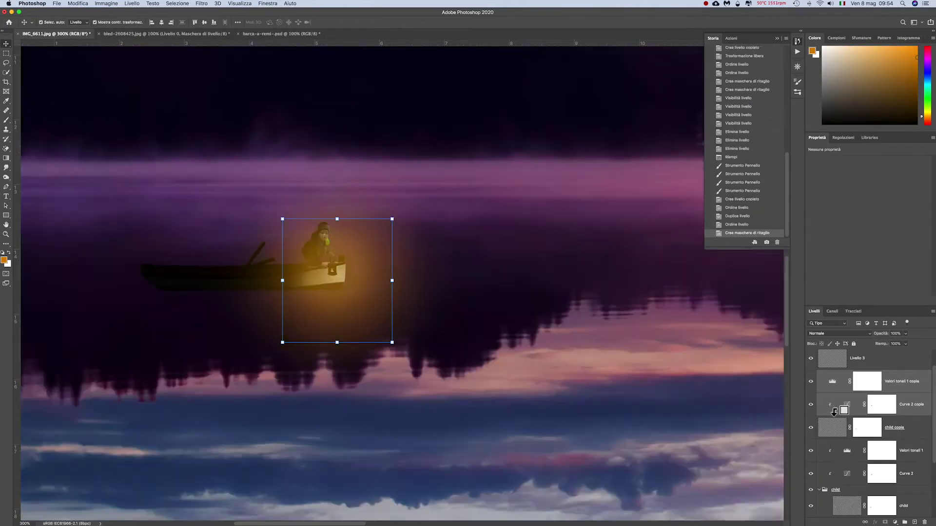
- Flip the boat copy below the boat and skew it about 15° as a reflection
{"action": "key", "text": "ctrl+t"}
{"action": "left_click_drag", "start_coordinate": [296, 255], "coordinate": [296, 313]}
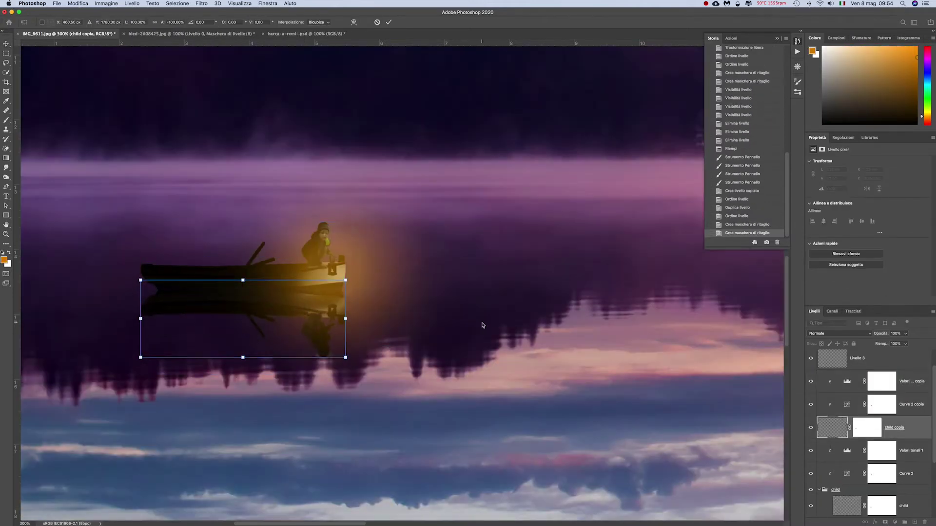
{"action": "key", "text": "Up"}
{"action": "key", "text": "Up"}
{"action": "key", "text": "Up"}
{"action": "right_click", "coordinate": [345, 356]}
{"action": "left_click", "coordinate": [341, 359]}
{"action": "left_click_drag", "start_coordinate": [346, 355], "coordinate": [367, 363]}
{"action": "key", "text": "Return"}
- Adjust the reflection layer's opacity and brush a touch-up stroke on Livello 2
{"action": "key", "text": "ctrl+shift+alt+n"}
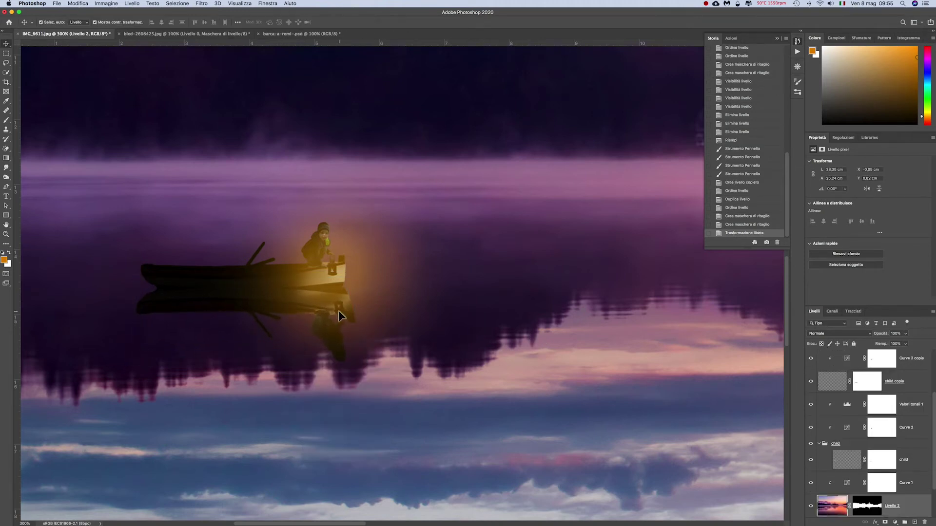
{"action": "left_click_drag", "start_coordinate": [890, 344], "coordinate": [905, 343]}
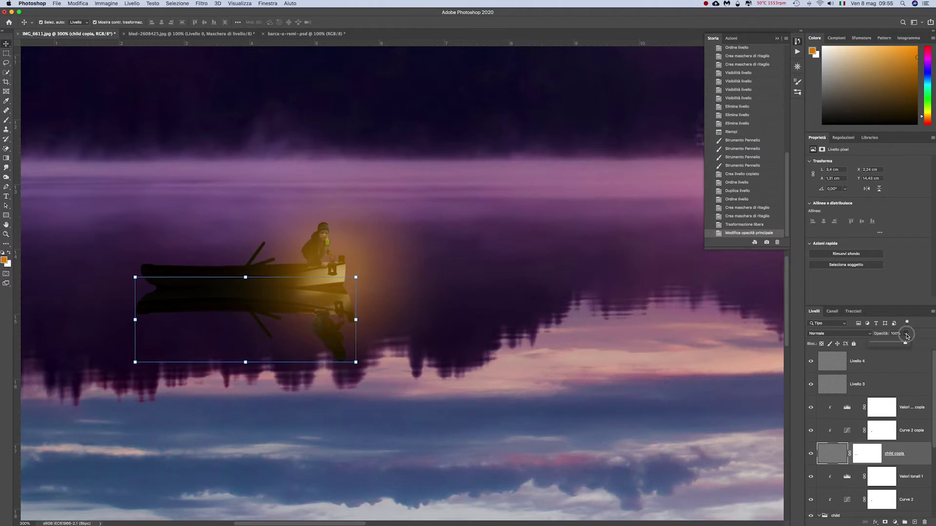
{"action": "left_click", "coordinate": [386, 362]}
{"action": "key", "text": "b"}
{"action": "left_click_drag", "start_coordinate": [366, 356], "coordinate": [339, 368]}
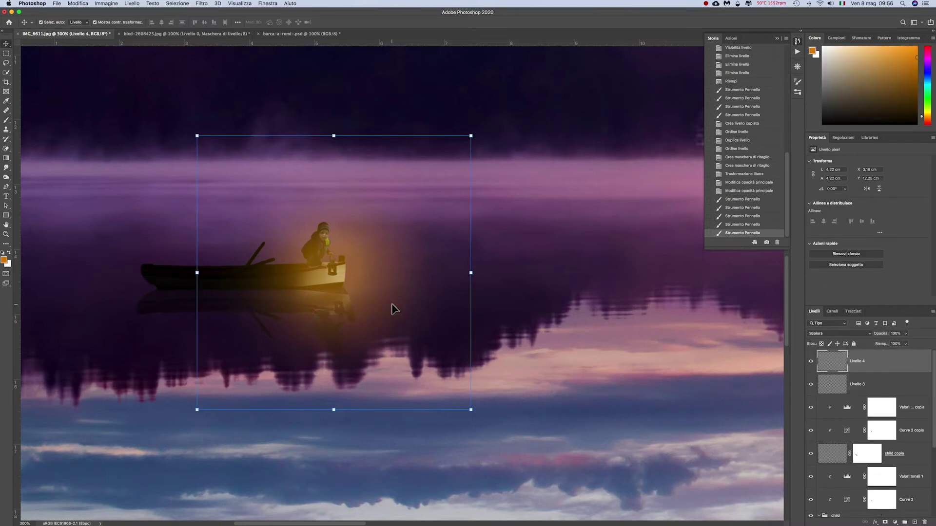
- Mask the Livello 4 glow layer and paint out part of the glow near the lantern
{"action": "left_click", "coordinate": [884, 522]}
{"action": "key", "text": "d"}
{"action": "key", "text": "b"}
{"action": "mouse_move", "coordinate": [345, 307]}
{"action": "left_mouse_down"}
{"action": "mouse_move", "coordinate": [387, 292]}
{"action": "mouse_move", "coordinate": [400, 323]}
{"action": "left_mouse_up"}
{"action": "key", "text": "bracketleft"}
{"action": "key", "text": "bracketleft"}
{"action": "key", "text": "bracketleft"}
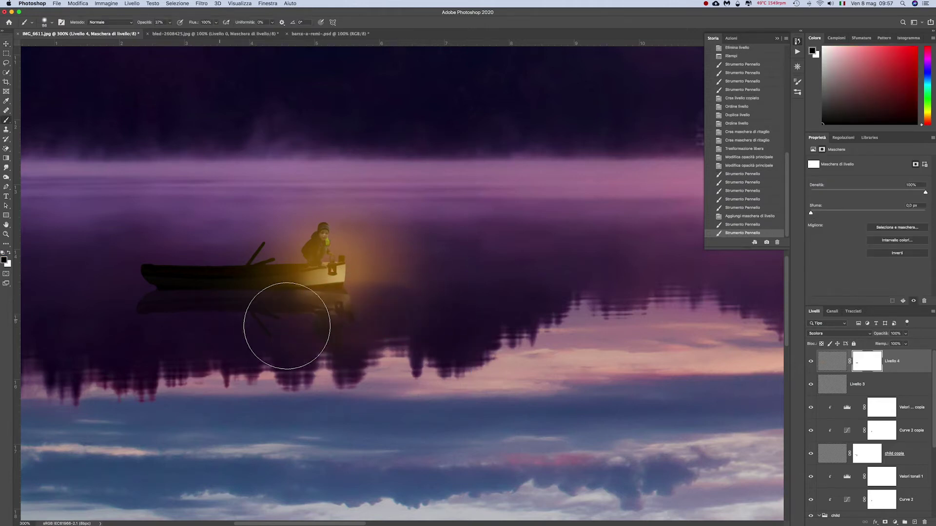
- Repaint the glow area on the Curve 2 copia mask with a larger brush at 10% opacity
{"action": "left_click", "coordinate": [888, 453]}
{"action": "left_click", "coordinate": [882, 431]}
{"action": "key", "text": "bracketright"}
{"action": "key", "text": "bracketright"}
{"action": "key", "text": "bracketright"}
{"action": "mouse_move", "coordinate": [298, 302]}
{"action": "left_mouse_down"}
{"action": "mouse_move", "coordinate": [322, 307]}
{"action": "mouse_move", "coordinate": [240, 302]}
{"action": "left_mouse_up"}
{"action": "key", "text": "1"}
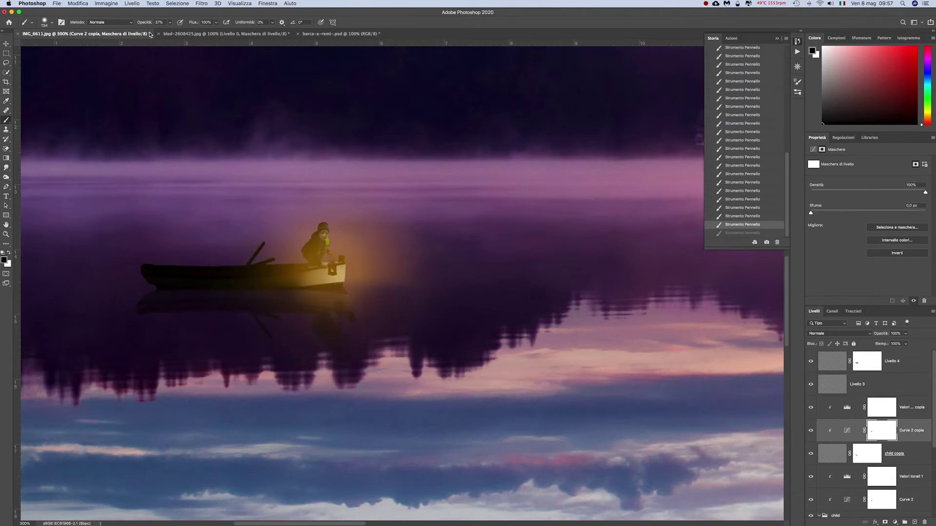
- Resize the boat's reflection with Free Transform and commit it
{"action": "key", "text": "ctrl+t"}
{"action": "left_click", "coordinate": [268, 309], "text": "ctrl"}
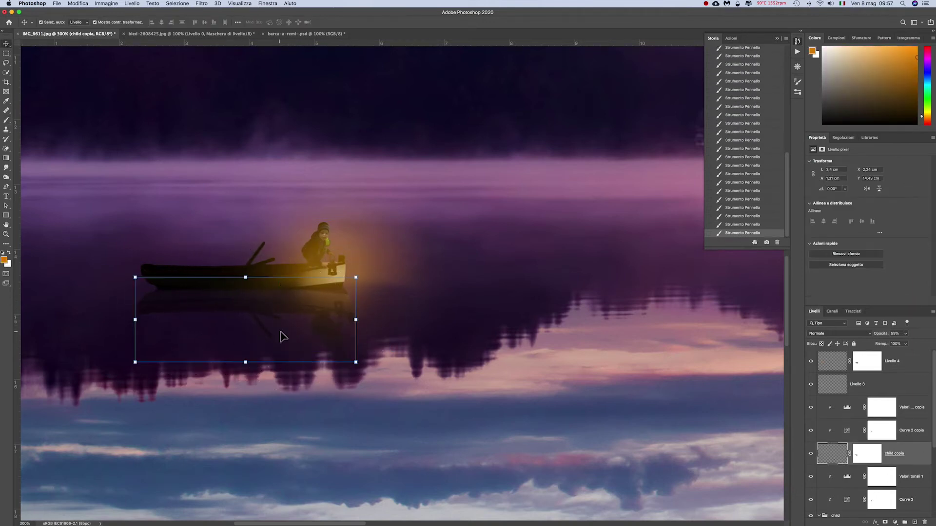
{"action": "key", "text": "Return"}
{"action": "left_click", "coordinate": [291, 337]}
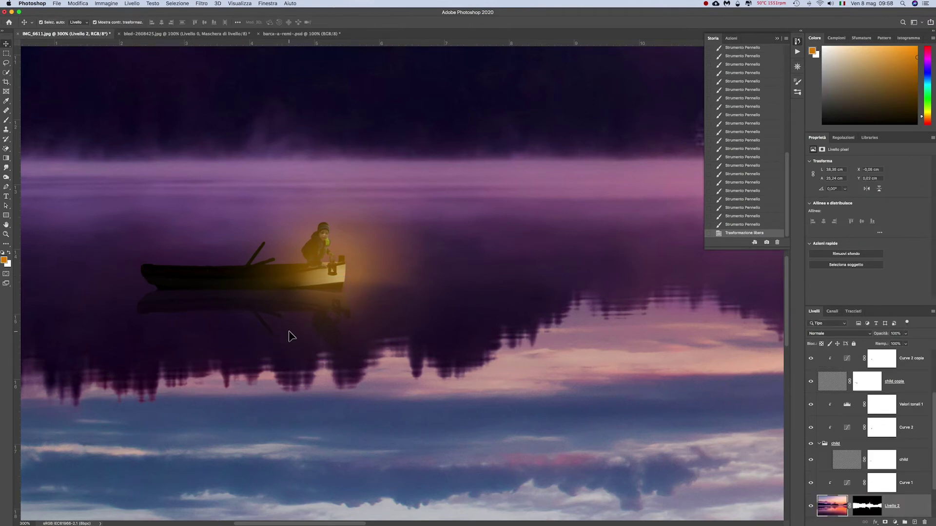
- Duplicate the lantern glow layer and move the copy down over the boat
{"action": "key", "text": "ctrl+j"}
{"action": "key", "text": "ctrl+t"}
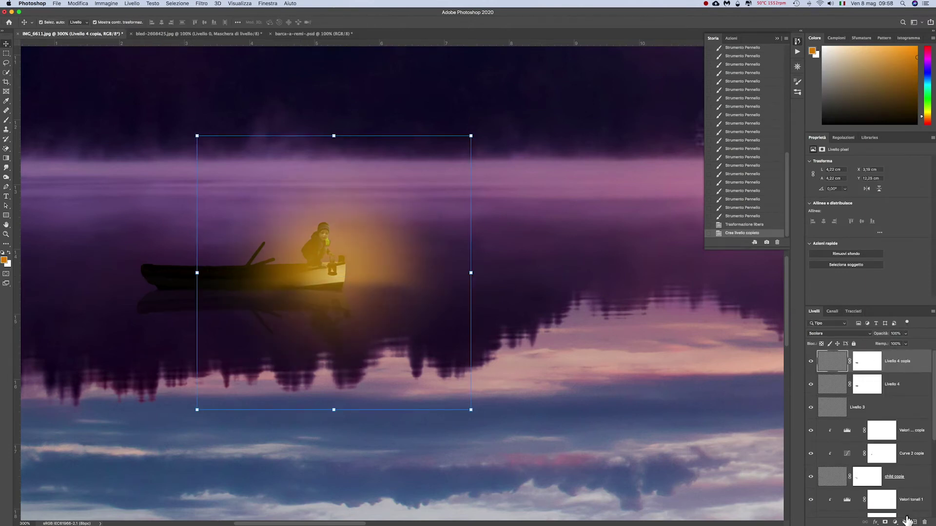
{"action": "right_click", "coordinate": [433, 320]}
{"action": "key", "text": "Escape"}
{"action": "left_click_drag", "start_coordinate": [386, 267], "coordinate": [384, 302]}
- Mask the glow copy and soften it right of the boat at 18% brush opacity
{"action": "key", "text": "Return"}
{"action": "key", "text": "b"}
{"action": "key", "text": "d"}
{"action": "left_click_drag", "start_coordinate": [73, 266], "coordinate": [278, 275]}
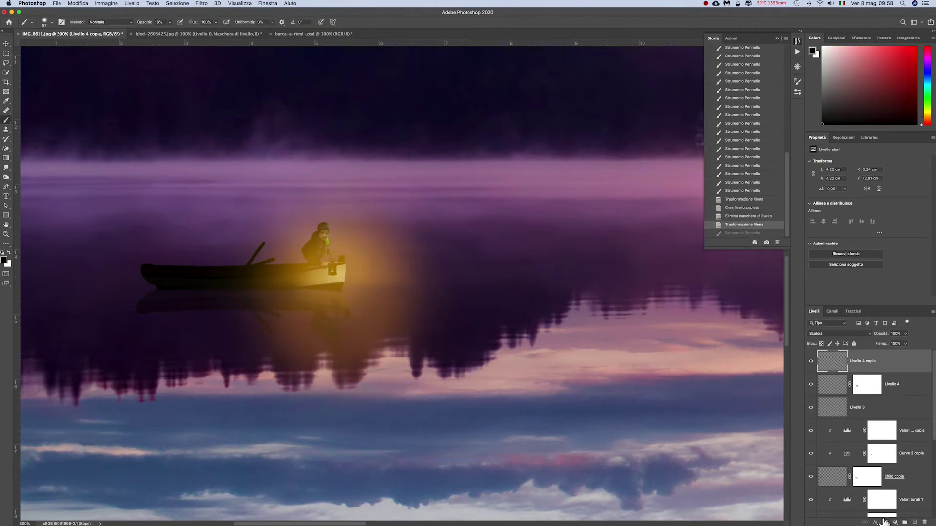
{"action": "key", "text": "1"}
{"action": "key", "text": "8"}
{"action": "left_click_drag", "start_coordinate": [411, 309], "coordinate": [412, 323]}
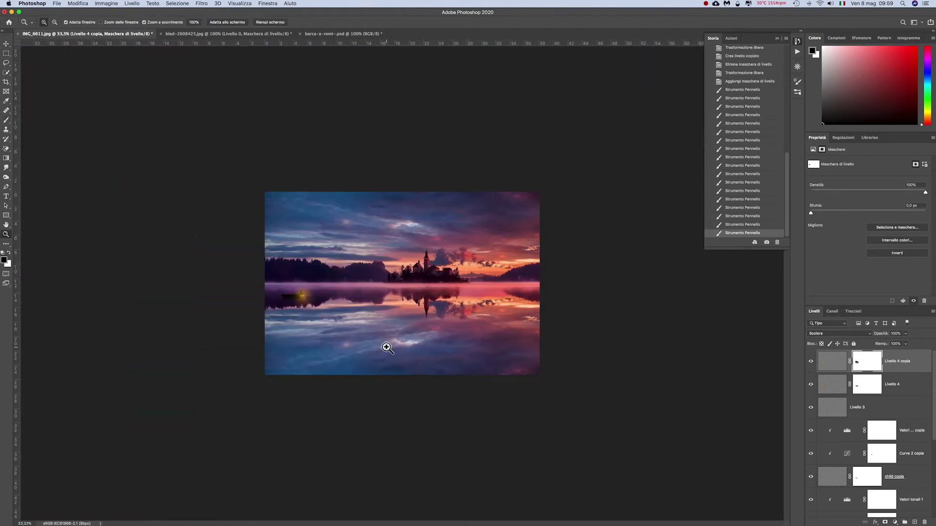
- On a new layer, draw a dark foreground-to-transparent gradient blended in Soft Light
{"action": "left_click", "coordinate": [832, 361]}
{"action": "left_click", "coordinate": [905, 344]}
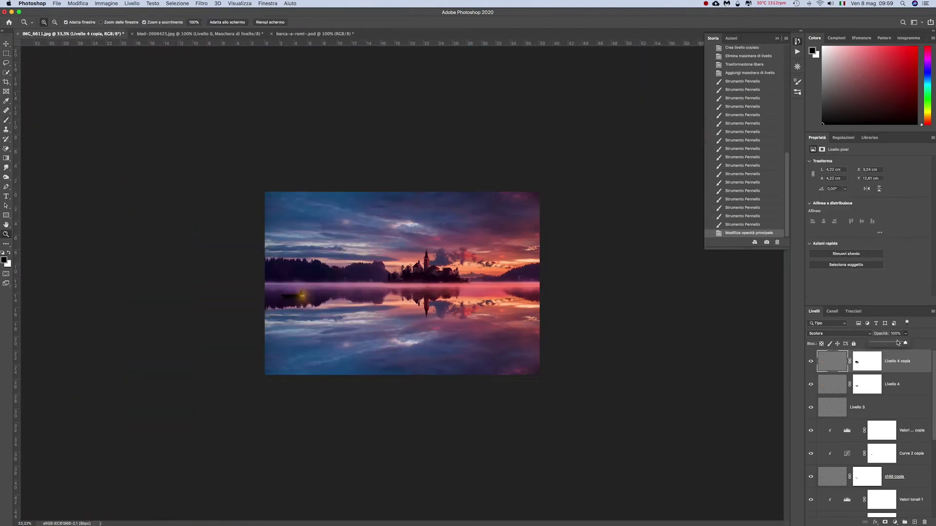
{"action": "key", "text": "ctrl+shift+alt+n"}
{"action": "key", "text": "g"}
{"action": "left_click", "coordinate": [64, 22]}
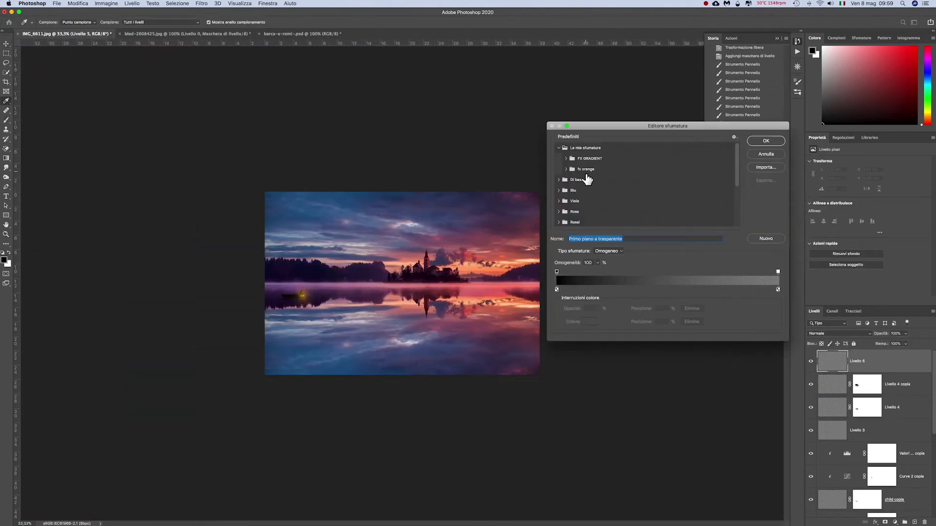
{"action": "left_click", "coordinate": [758, 141]}
{"action": "left_click_drag", "start_coordinate": [266, 192], "coordinate": [539, 370]}
{"action": "left_click", "coordinate": [839, 333]}
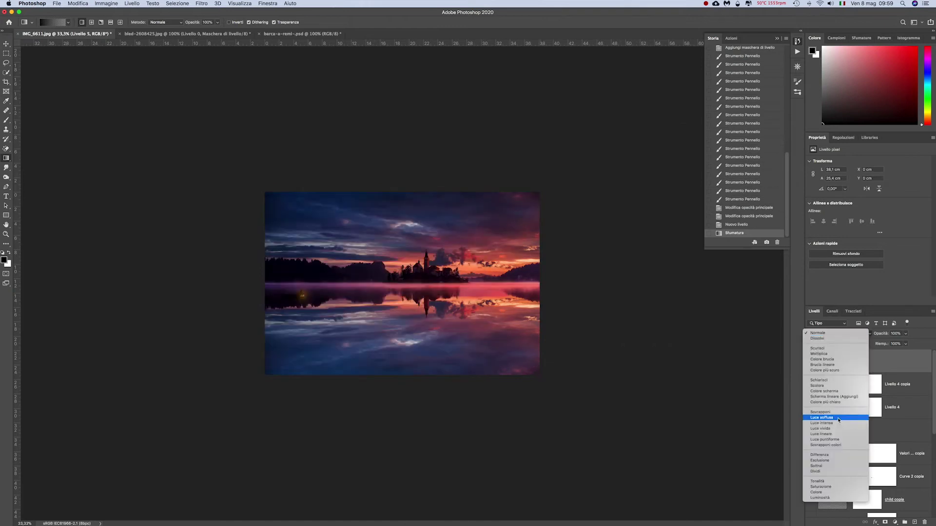
{"action": "left_click", "coordinate": [838, 423]}
- On another new layer, paint pink across the lake, set to Screen at reduced opacity
{"action": "key", "text": "ctrl+shift+alt+n"}
{"action": "key", "text": "i"}
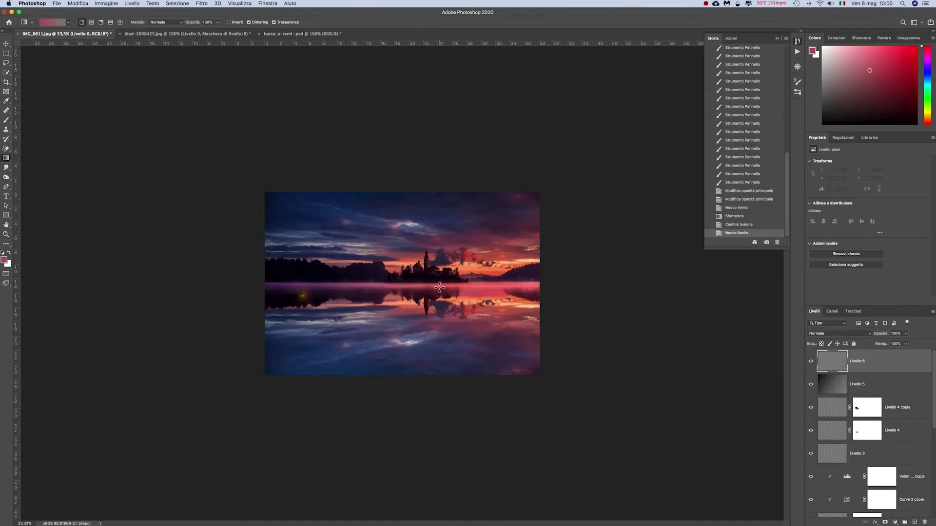
{"action": "left_click_drag", "start_coordinate": [506, 288], "coordinate": [424, 293]}
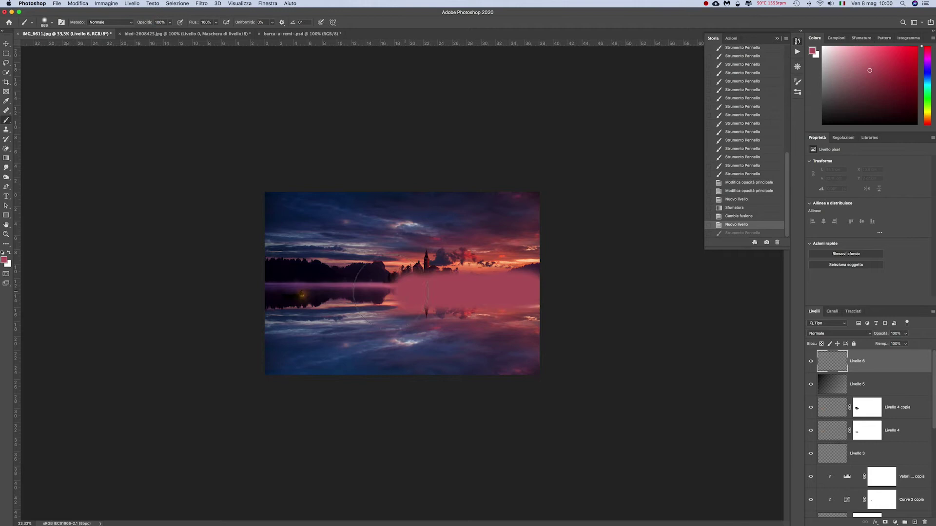
{"action": "left_click_drag", "start_coordinate": [536, 273], "coordinate": [273, 283]}
{"action": "left_click_drag", "start_coordinate": [348, 366], "coordinate": [526, 341]}
{"action": "left_click", "coordinate": [838, 334]}
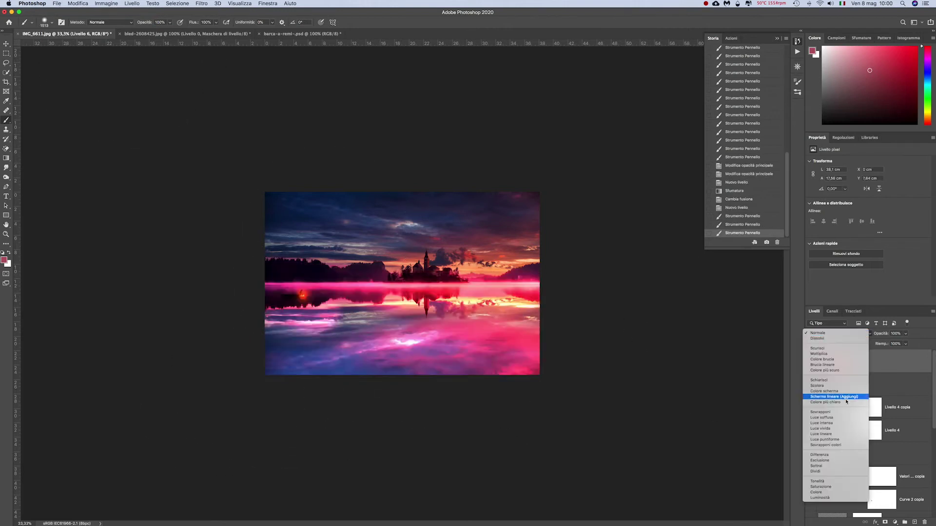
{"action": "left_click", "coordinate": [839, 424]}
{"action": "left_click", "coordinate": [905, 333]}
{"action": "left_click_drag", "start_coordinate": [905, 344], "coordinate": [883, 346]}
- Add a layer mask to the pink glow layer, brush on it, then undo the strokes
{"action": "left_click", "coordinate": [885, 522]}
{"action": "key", "text": "d"}
{"action": "key", "text": "6"}
{"action": "key", "text": "6"}
{"action": "mouse_move", "coordinate": [302, 287]}
{"action": "left_mouse_down"}
{"action": "mouse_move", "coordinate": [312, 302]}
{"action": "mouse_move", "coordinate": [440, 351]}
{"action": "mouse_move", "coordinate": [516, 295]}
{"action": "left_mouse_up"}
{"action": "key", "text": "ctrl+z"}
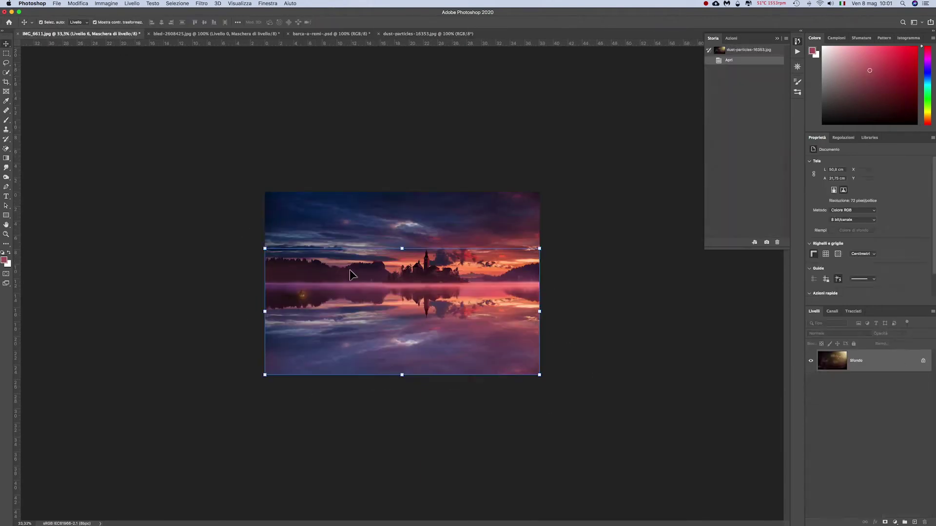
- Enlarge the dust layer, set it to Screen at lower opacity, and mask away some dust
{"action": "left_click_drag", "start_coordinate": [255, 369], "coordinate": [209, 398]}
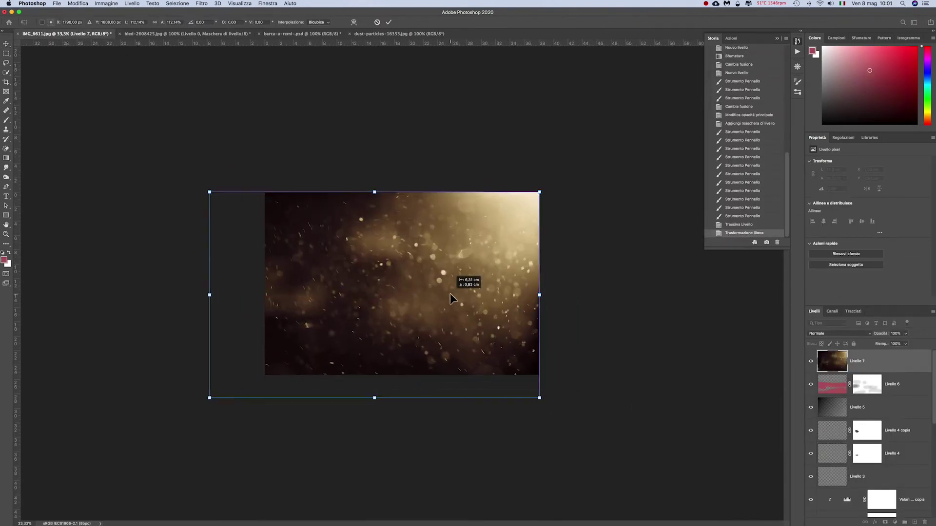
{"action": "left_click", "coordinate": [838, 333]}
{"action": "left_click", "coordinate": [848, 383]}
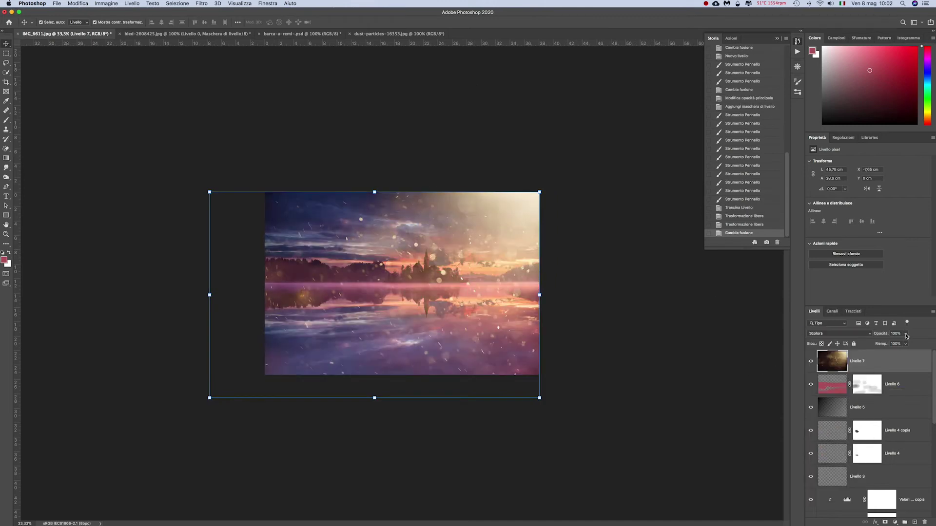
{"action": "left_click_drag", "start_coordinate": [906, 336], "coordinate": [889, 346]}
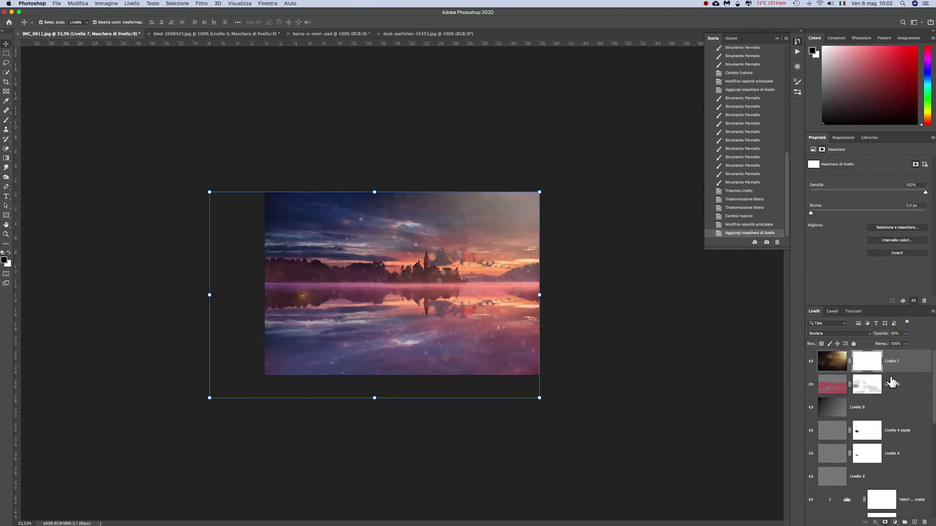
{"action": "key", "text": "0"}
{"action": "key", "text": "b"}
{"action": "mouse_move", "coordinate": [504, 343]}
{"action": "left_mouse_down"}
{"action": "mouse_move", "coordinate": [427, 213]}
{"action": "mouse_move", "coordinate": [491, 267]}
{"action": "left_mouse_up"}
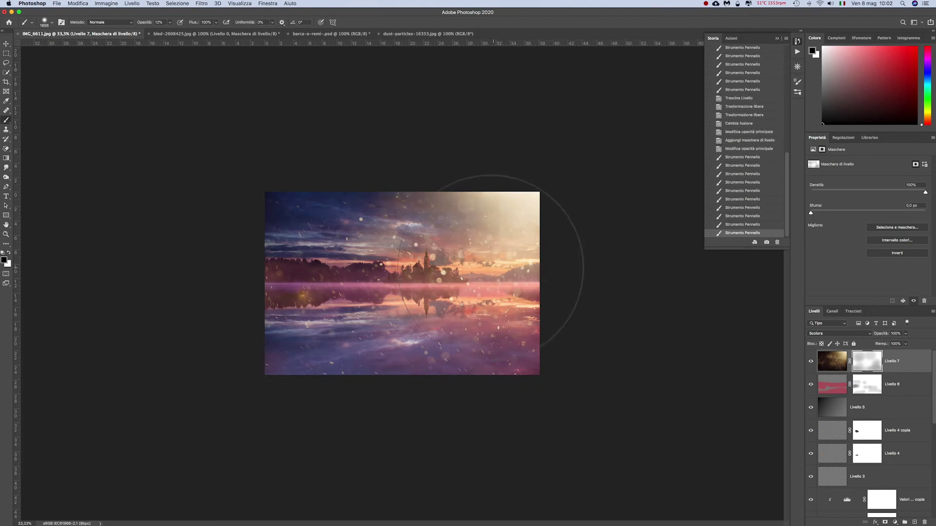
- Create a new layer and pick a yellowish colour sampled from the sky
{"action": "key", "text": "v"}
{"action": "key", "text": "ctrl+shift+alt+n"}
{"action": "left_click", "coordinate": [338, 279]}
{"action": "left_click", "coordinate": [4, 259]}
{"action": "left_click_drag", "start_coordinate": [472, 276], "coordinate": [478, 297]}
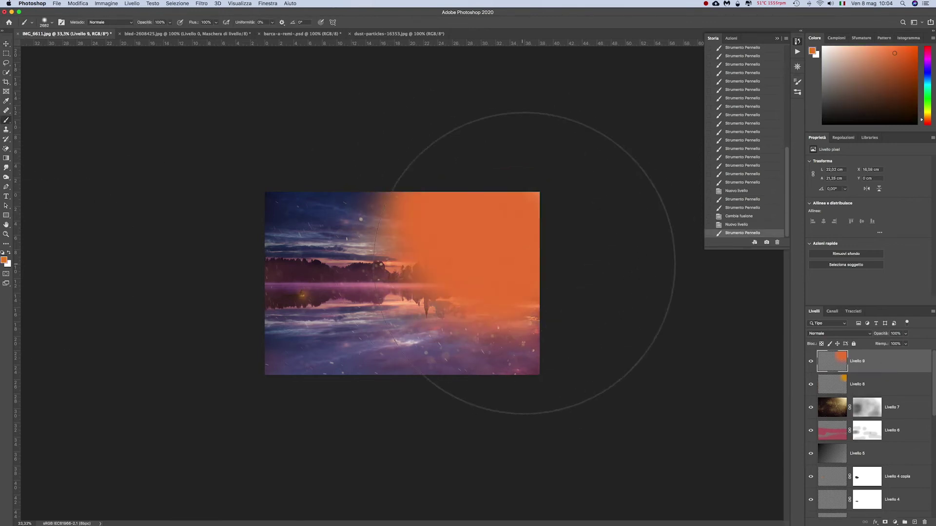
- Set the orange layer to Screen, stretch it past the image edges, and lower its opacity
{"action": "left_click", "coordinate": [838, 334]}
{"action": "left_click", "coordinate": [829, 333]}
{"action": "key", "text": "v"}
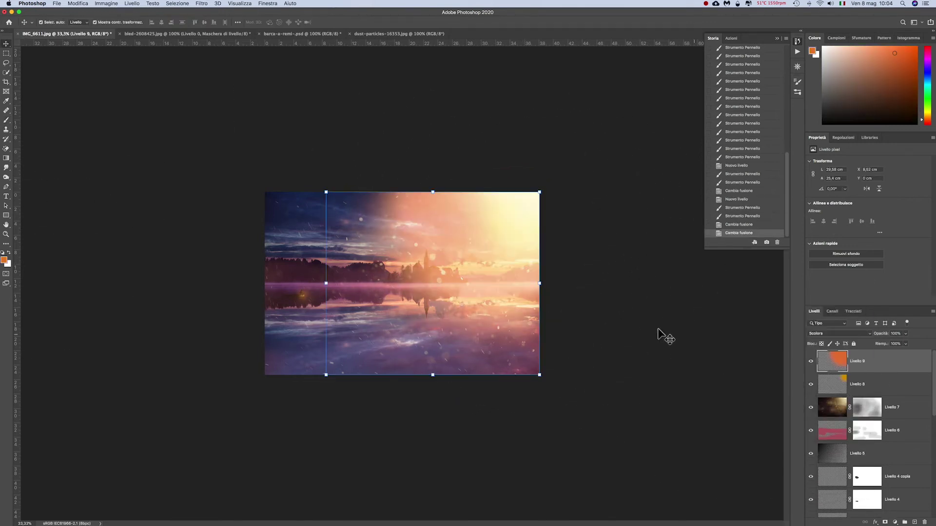
{"action": "left_click_drag", "start_coordinate": [326, 283], "coordinate": [218, 283]}
{"action": "left_click_drag", "start_coordinate": [539, 283], "coordinate": [656, 283]}
{"action": "left_click_drag", "start_coordinate": [217, 283], "coordinate": [152, 283]}
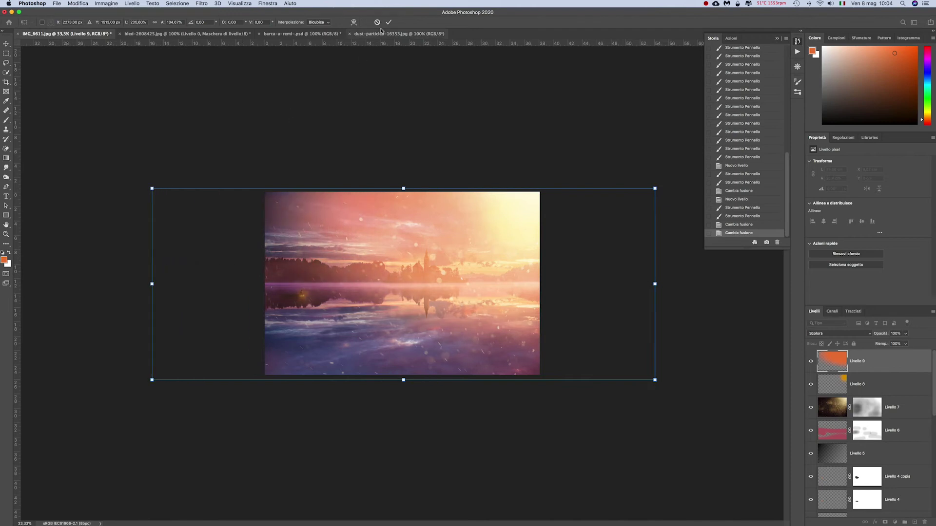
{"action": "left_click", "coordinate": [388, 22]}
{"action": "left_click", "coordinate": [905, 333]}
{"action": "left_click_drag", "start_coordinate": [907, 344], "coordinate": [888, 344]}
- Desaturate the dust particles layer Livello 7
{"action": "left_click", "coordinate": [877, 385]}
{"action": "left_click", "coordinate": [902, 411]}
{"action": "left_click", "coordinate": [106, 3]}
{"action": "left_click", "coordinate": [262, 166]}
- Brush down the upper right of the image and readjust the orange glow's opacity
{"action": "key", "text": "b"}
{"action": "mouse_move", "coordinate": [468, 254]}
{"action": "left_mouse_down"}
{"action": "mouse_move", "coordinate": [516, 219]}
{"action": "mouse_move", "coordinate": [529, 240]}
{"action": "left_mouse_up"}
{"action": "left_click", "coordinate": [858, 361]}
{"action": "mouse_move", "coordinate": [882, 336]}
{"action": "left_mouse_down"}
{"action": "mouse_move", "coordinate": [897, 337]}
{"action": "mouse_move", "coordinate": [894, 346]}
{"action": "left_mouse_up"}
{"action": "key", "text": "v"}
{"action": "left_click", "coordinate": [905, 333]}
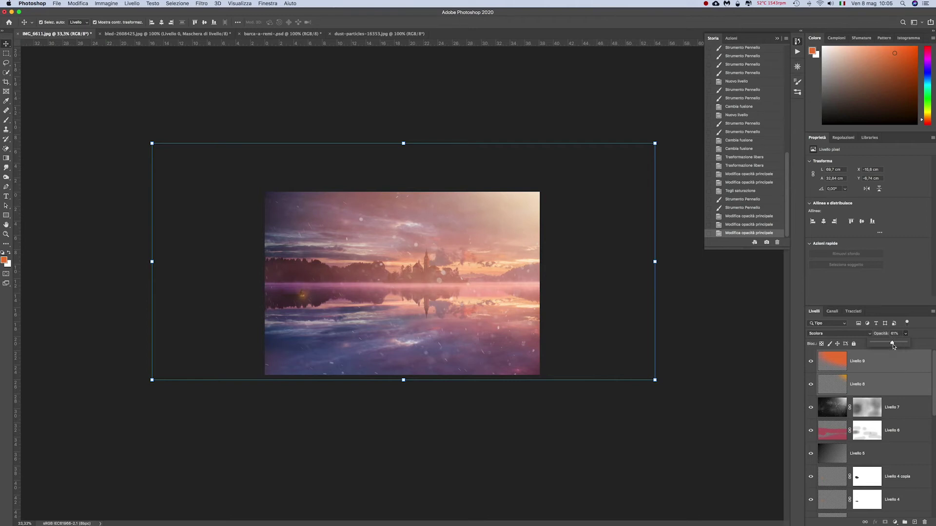
- Add a Selective Color adjustment reducing cyan and deepening the Blacks
{"action": "left_click", "coordinate": [895, 522]}
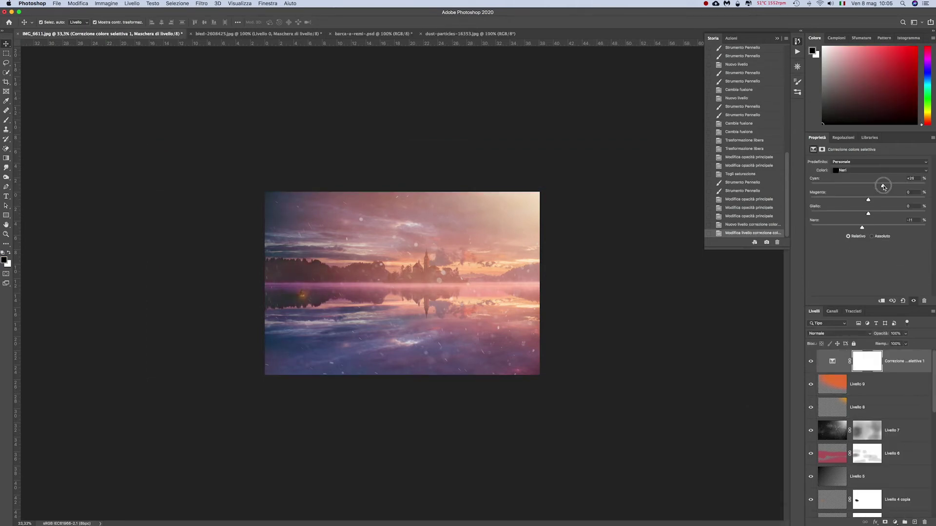
{"action": "left_click_drag", "start_coordinate": [884, 186], "coordinate": [872, 185]}
{"action": "left_click_drag", "start_coordinate": [862, 227], "coordinate": [875, 228]}
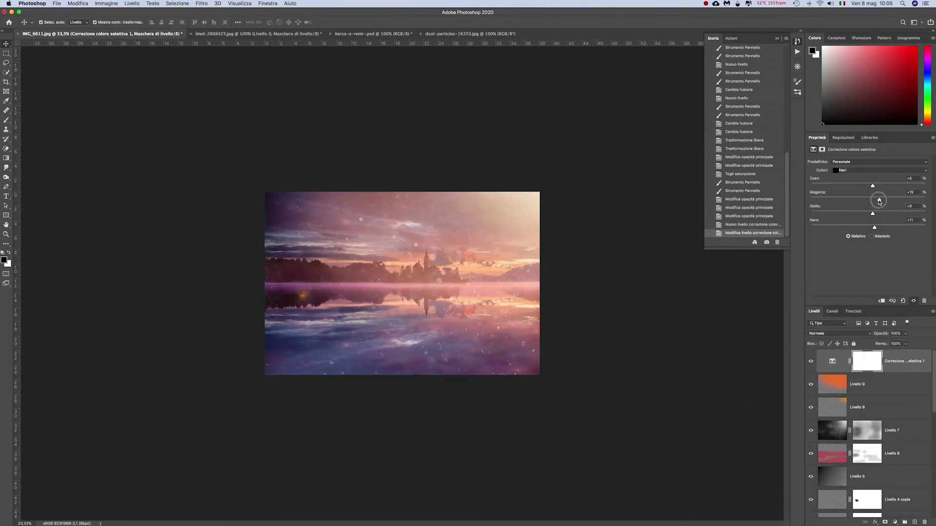
- Add a Gradient Map with a randomized Noise gradient, blended in Hue mode
{"action": "left_click", "coordinate": [895, 522]}
{"action": "left_click", "coordinate": [878, 505]}
{"action": "left_click", "coordinate": [865, 164]}
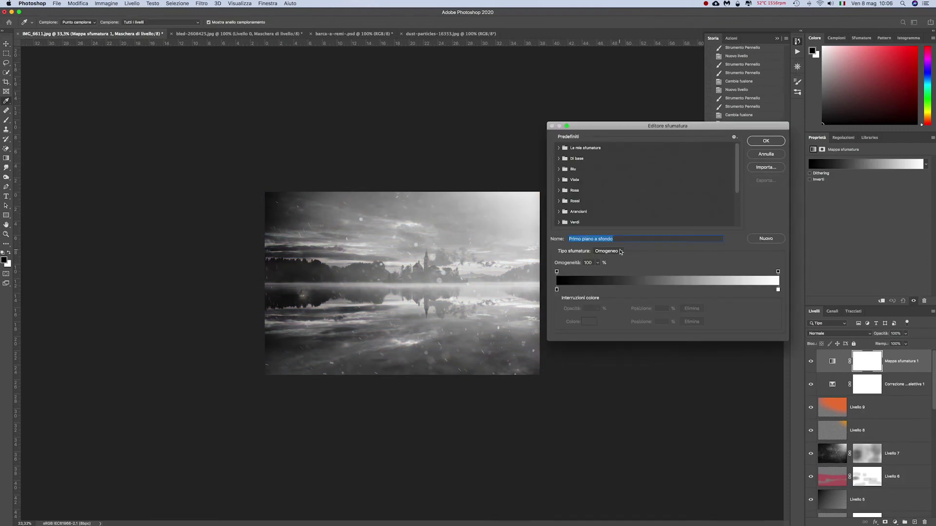
{"action": "left_click", "coordinate": [609, 251]}
{"action": "left_click", "coordinate": [607, 260]}
{"action": "left_click", "coordinate": [741, 319]}
{"action": "left_click", "coordinate": [741, 319]}
{"action": "left_click", "coordinate": [766, 140]}
{"action": "left_click", "coordinate": [838, 333]}
{"action": "left_click", "coordinate": [835, 460]}
- Limit the gradient map with Blend If and re-randomize its noise gradient toward purple-pink
{"action": "double_click", "coordinate": [925, 371]}
{"action": "left_click_drag", "start_coordinate": [519, 485], "coordinate": [502, 482]}
{"action": "left_click", "coordinate": [669, 351]}
{"action": "left_click", "coordinate": [882, 164]}
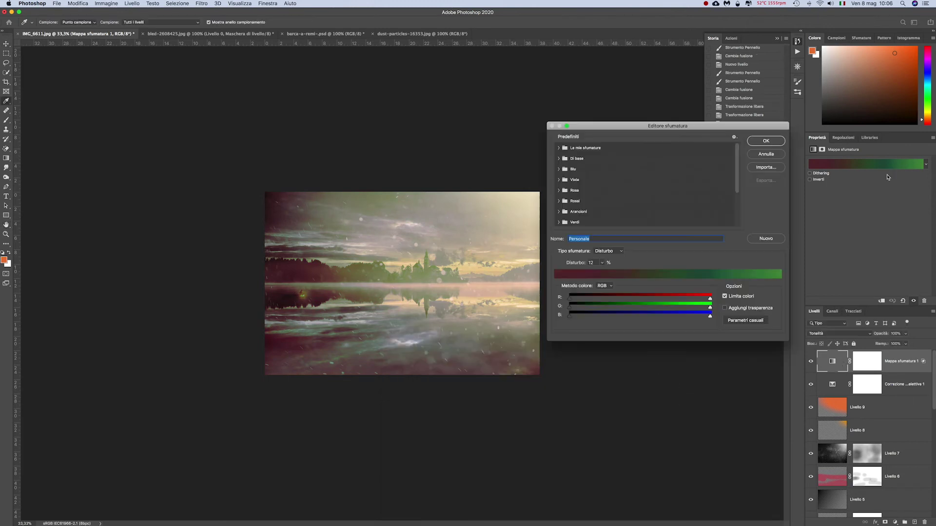
{"action": "left_click", "coordinate": [745, 321]}
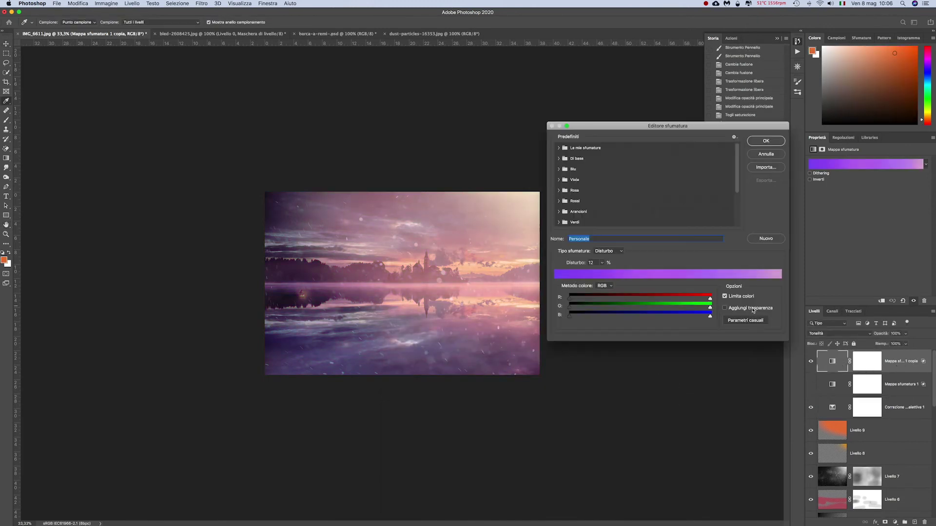
{"action": "left_click", "coordinate": [751, 322]}
{"action": "double_click", "coordinate": [831, 368]}
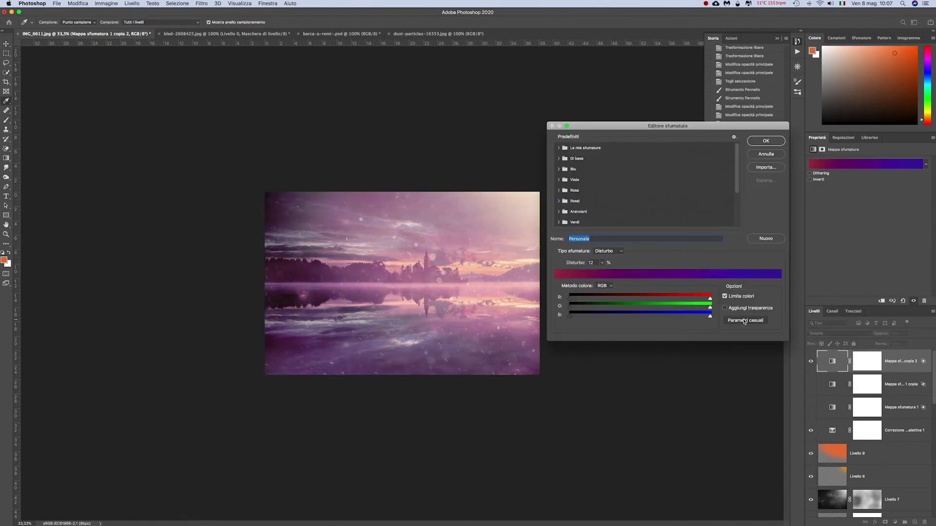
{"action": "key", "text": "Return"}
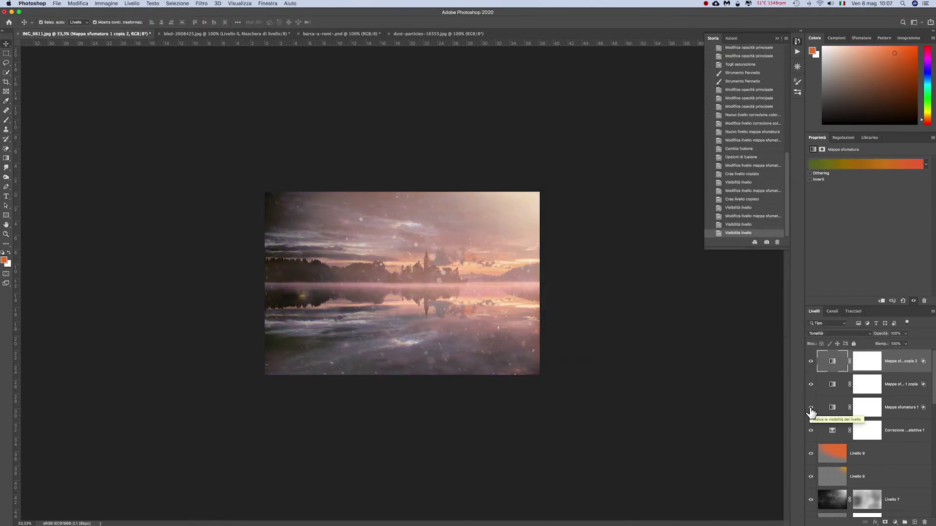
- Lower the first gradient map's opacity and dismiss the resulting error prompts
{"action": "left_click", "coordinate": [867, 407]}
{"action": "left_click_drag", "start_coordinate": [906, 333], "coordinate": [881, 344]}
{"action": "key", "text": "alt+bracketright"}
{"action": "key", "text": "Return"}
{"action": "key", "text": "alt+bracketright"}
{"action": "key", "text": "Return"}
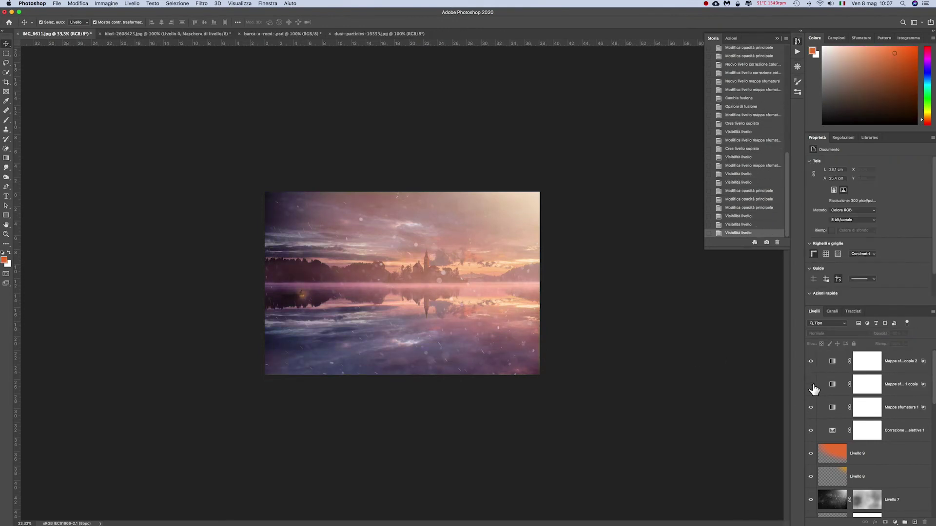
- Show Mappa sfumatura 1 again and select colour layers Livello 9 and Livello 8
{"action": "left_click", "coordinate": [811, 407]}
{"action": "left_click", "coordinate": [878, 454]}
{"action": "left_click", "coordinate": [877, 476], "text": "shift"}
- Transform Livello 9 and Livello 8 together, narrowing them from the left side
{"action": "key", "text": "5"}
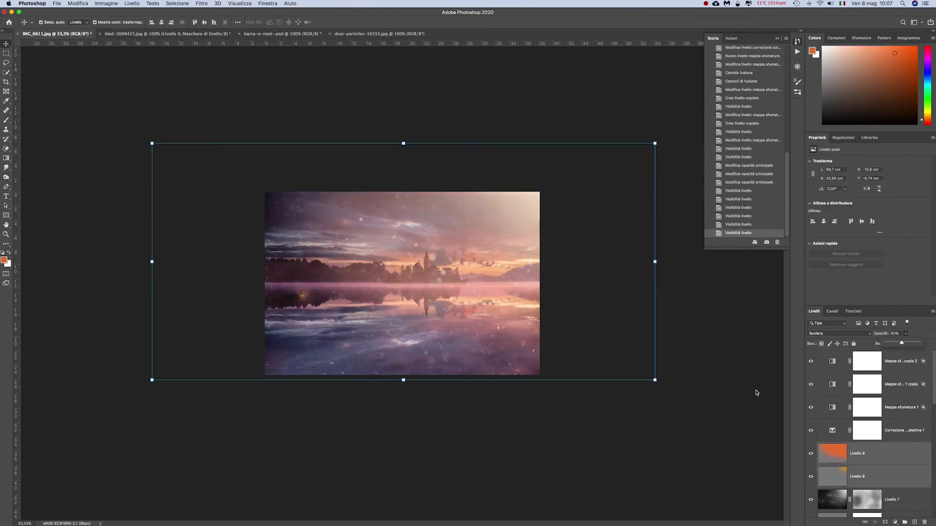
{"action": "left_click_drag", "start_coordinate": [152, 380], "coordinate": [250, 374]}
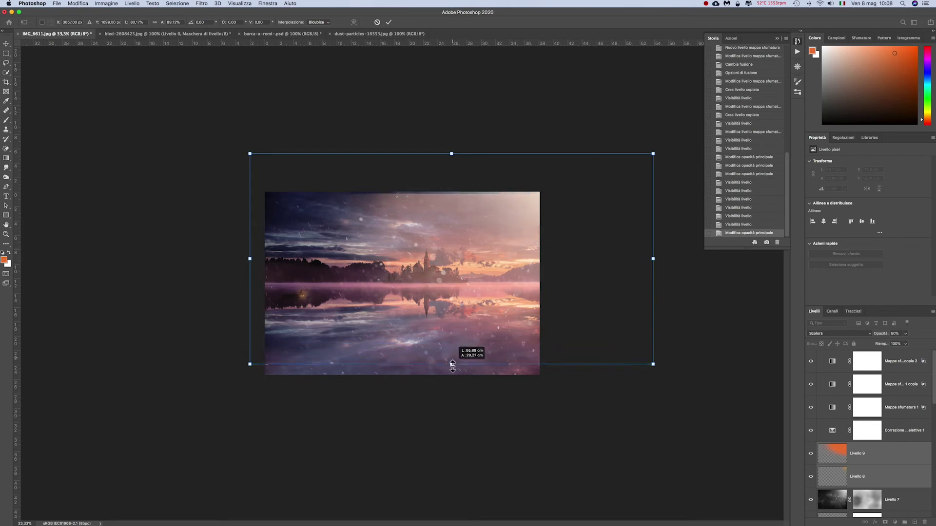
{"action": "left_click_drag", "start_coordinate": [451, 374], "coordinate": [450, 383]}
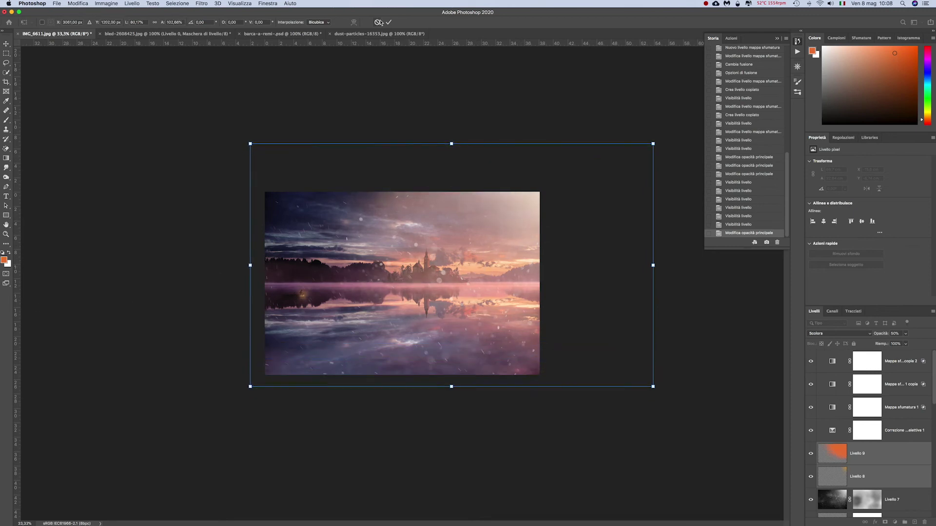
{"action": "key", "text": "Return"}
- Add a layer mask to Livello 9 and brush black to hide part of the orange glow
{"action": "left_click", "coordinate": [878, 454]}
{"action": "left_click", "coordinate": [899, 522]}
{"action": "key", "text": "d"}
{"action": "key", "text": "b"}
{"action": "left_click", "coordinate": [442, 366]}
{"action": "left_click", "coordinate": [429, 386]}
{"action": "left_click", "coordinate": [371, 351]}
{"action": "left_click", "coordinate": [316, 324]}
{"action": "left_click", "coordinate": [219, 293]}
{"action": "scroll", "coordinate": [907, 477], "scroll_direction": "down", "scroll_amount": 3}
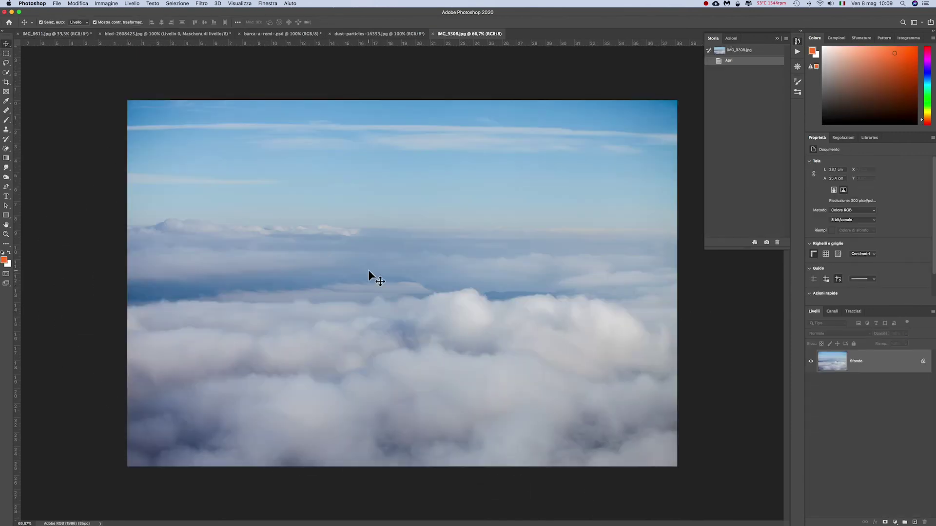
- Place the clouds photo, convert its colour profile, enlarge it, and blend it in Luce intensa
{"action": "left_click_drag", "start_coordinate": [368, 270], "coordinate": [532, 306]}
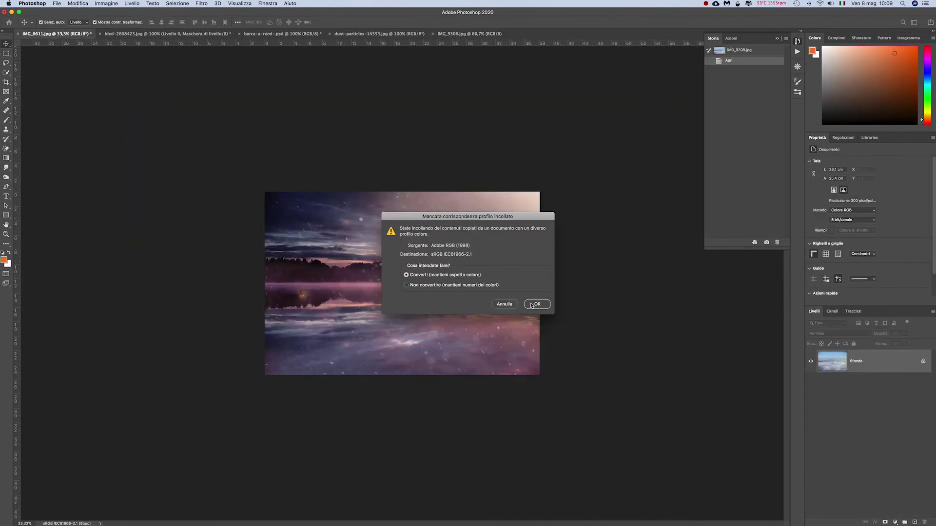
{"action": "left_click", "coordinate": [532, 305]}
{"action": "left_click_drag", "start_coordinate": [555, 185], "coordinate": [599, 144]}
{"action": "left_click", "coordinate": [837, 334]}
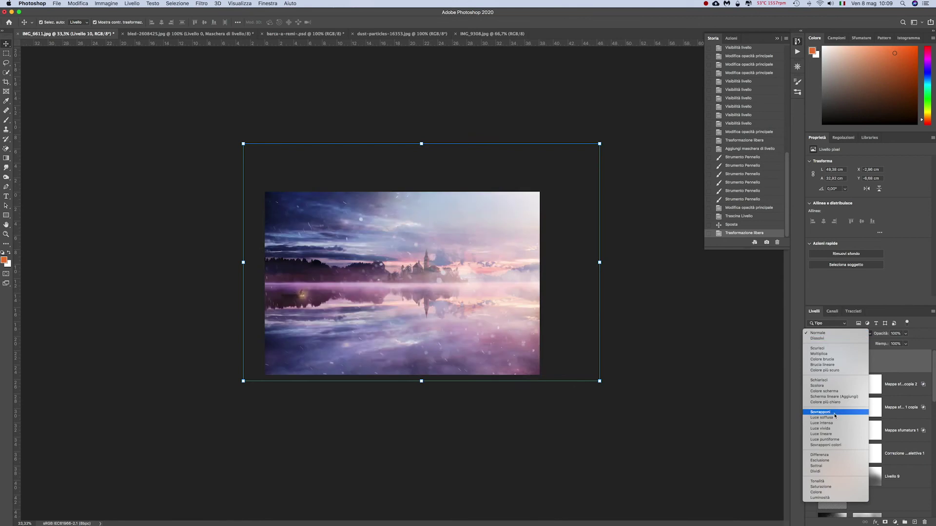
{"action": "left_click", "coordinate": [822, 423]}
- Mask the clouds off the sky and move the layer below Livello 6
{"action": "left_click", "coordinate": [885, 522]}
{"action": "key", "text": "b"}
{"action": "mouse_move", "coordinate": [476, 184]}
{"action": "left_mouse_down"}
{"action": "mouse_move", "coordinate": [543, 209]}
{"action": "mouse_move", "coordinate": [302, 214]}
{"action": "left_mouse_up"}
{"action": "left_click_drag", "start_coordinate": [434, 372], "coordinate": [429, 341]}
{"action": "left_click", "coordinate": [810, 361]}
{"action": "left_click", "coordinate": [810, 361]}
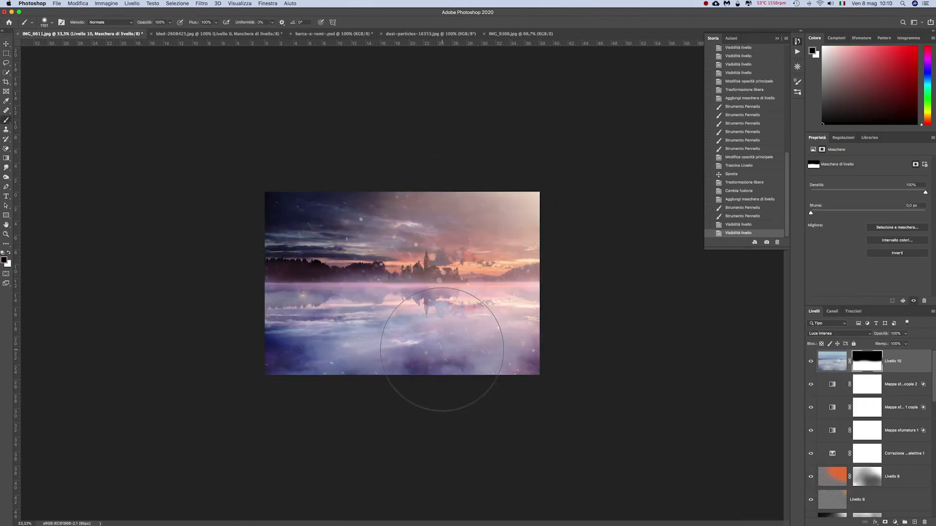
{"action": "left_click_drag", "start_coordinate": [906, 466], "coordinate": [906, 509]}
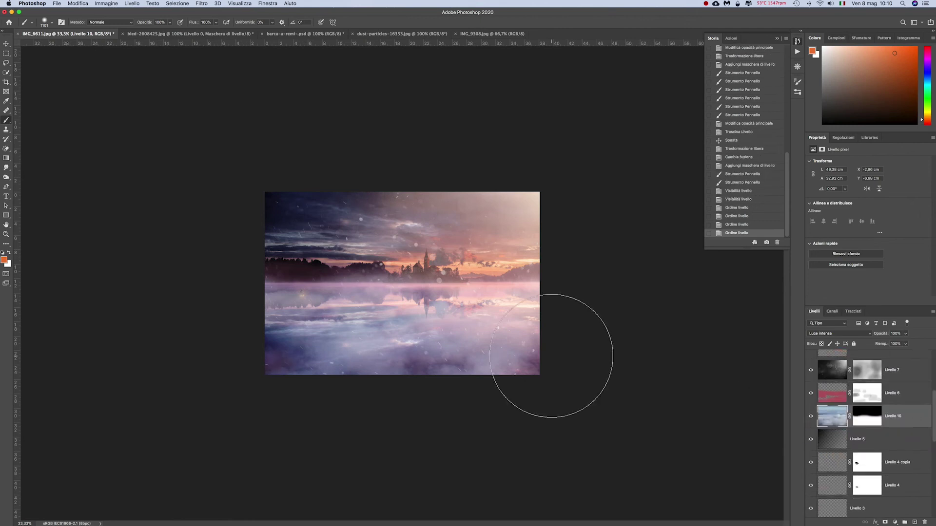
- Softly repaint the clouds mask with a larger brush at 22% opacity
{"action": "key", "text": "2"}
{"action": "key", "text": "2"}
{"action": "mouse_move", "coordinate": [229, 293]}
{"action": "left_mouse_down"}
{"action": "mouse_move", "coordinate": [543, 324]}
{"action": "mouse_move", "coordinate": [251, 309]}
{"action": "left_mouse_up"}
{"action": "right_click", "coordinate": [374, 303]}
{"action": "key", "text": "Escape"}
{"action": "key", "text": "bracketright"}
{"action": "key", "text": "bracketright"}
{"action": "key", "text": "bracketright"}
{"action": "left_click_drag", "start_coordinate": [480, 298], "coordinate": [362, 283]}
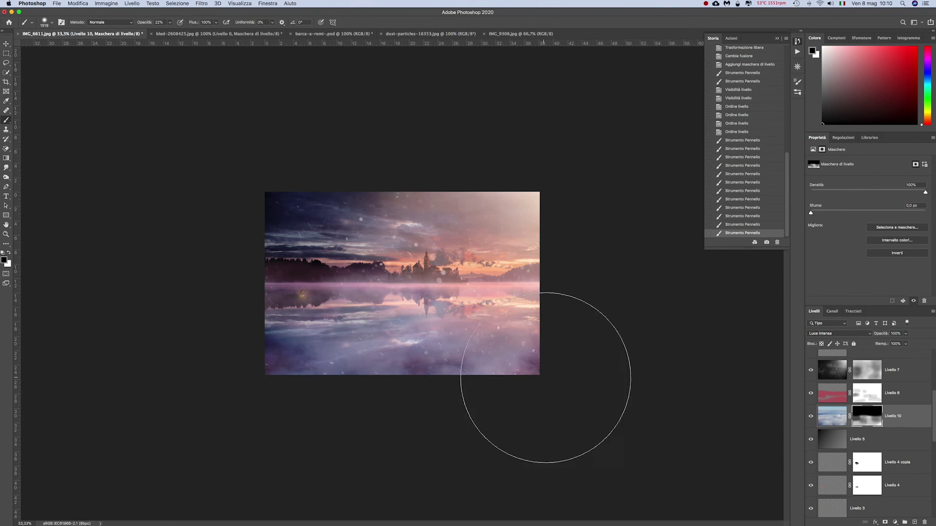
- Lower the clouds layer's opacity, then select and duplicate the pink Livello 6
{"action": "left_click", "coordinate": [894, 429]}
{"action": "key", "text": "v"}
{"action": "left_click", "coordinate": [685, 380]}
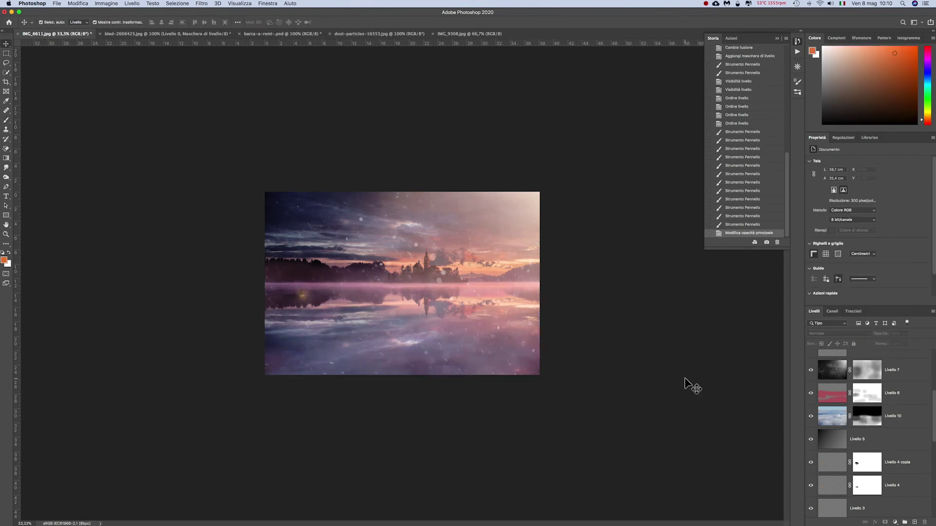
{"action": "left_click", "coordinate": [829, 399]}
{"action": "key", "text": "ctrl+j"}
- Stamp all visible layers into a new High Pass layer blended Sovrapponi at 43% opacity
{"action": "key", "text": "ctrl+z"}
{"action": "key", "text": "alt+shift+period"}
{"action": "key", "text": "ctrl+alt+shift+e"}
{"action": "left_click", "coordinate": [202, 4]}
{"action": "left_click", "coordinate": [325, 154]}
{"action": "left_click", "coordinate": [197, 220]}
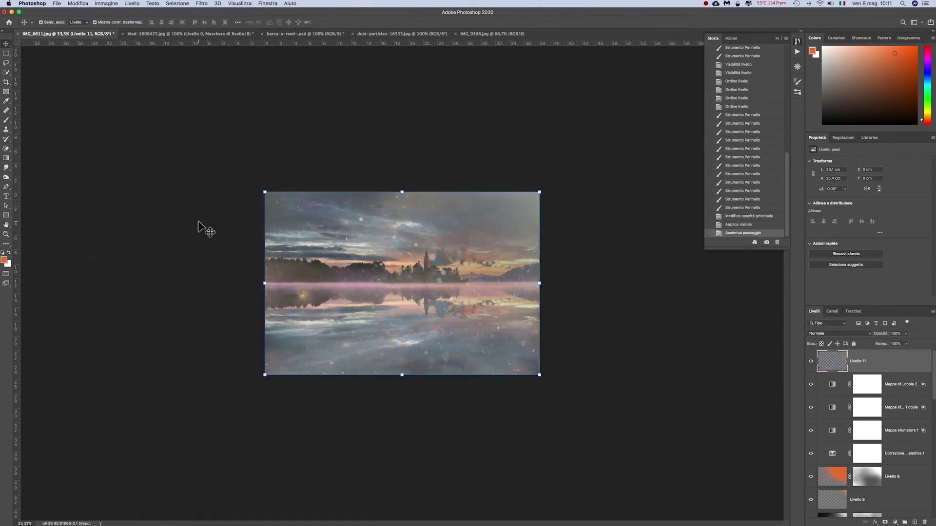
{"action": "left_click", "coordinate": [838, 334]}
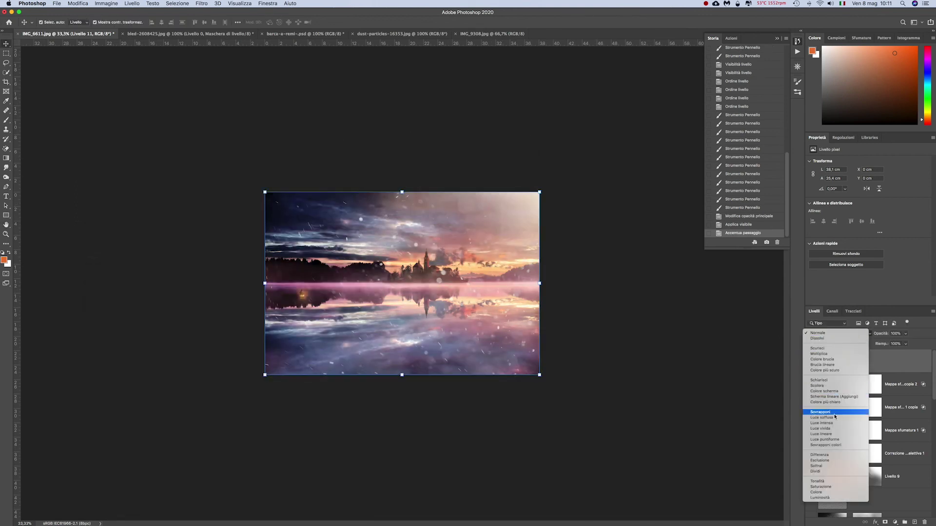
{"action": "left_click", "coordinate": [820, 412]}
{"action": "left_click", "coordinate": [905, 333]}
{"action": "left_click_drag", "start_coordinate": [906, 344], "coordinate": [888, 344]}
- Add a new layer filled with 50% grey and set to Sovrapponi blending
{"action": "key", "text": "ctrl+shift+alt+n"}
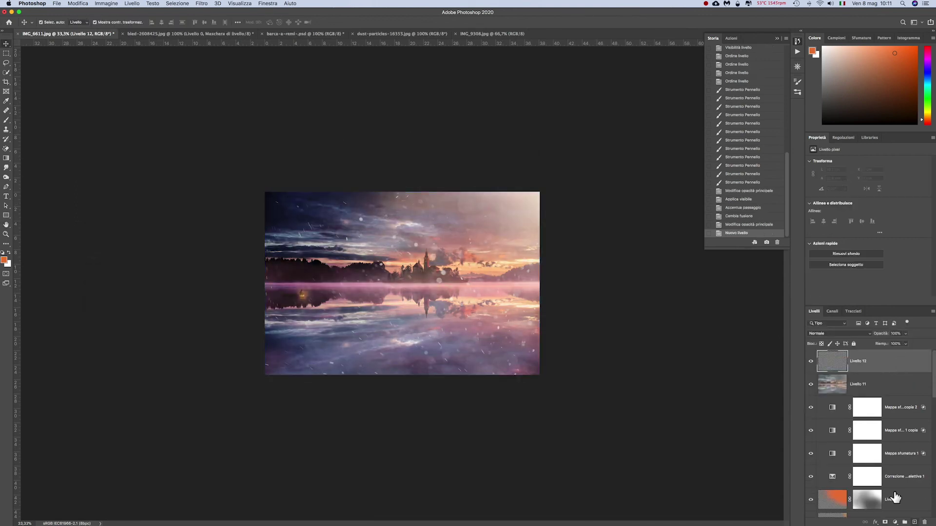
{"action": "key", "text": "shift+F5"}
{"action": "left_click", "coordinate": [472, 233]}
{"action": "left_click", "coordinate": [467, 217]}
{"action": "left_click", "coordinate": [527, 233]}
{"action": "left_click", "coordinate": [838, 333]}
{"action": "left_click", "coordinate": [825, 419]}
- Paint orange warmth and dark violet shading on the grey overlay, restoring tint around the church
{"action": "left_click", "coordinate": [6, 120]}
{"action": "left_click_drag", "start_coordinate": [377, 309], "coordinate": [346, 325]}
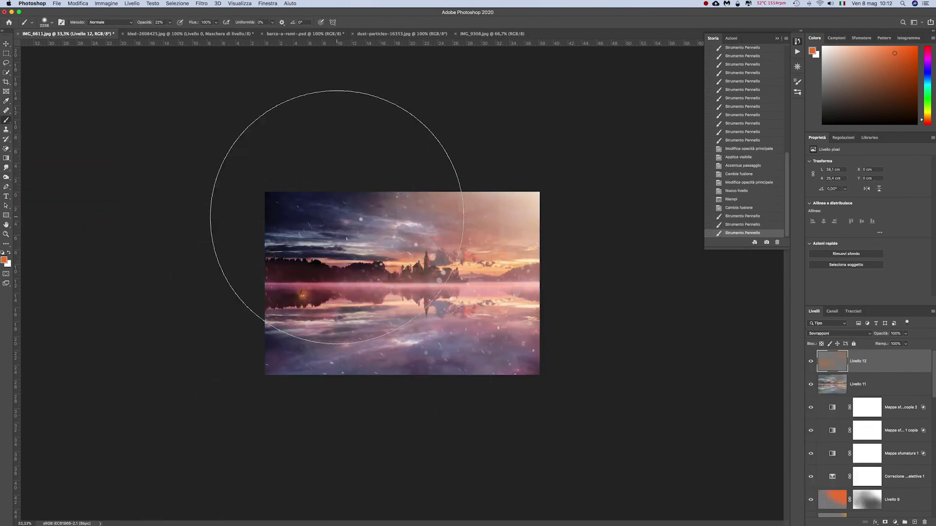
{"action": "left_click", "coordinate": [4, 260]}
{"action": "left_click", "coordinate": [339, 280]}
{"action": "left_click", "coordinate": [540, 209]}
{"action": "left_click_drag", "start_coordinate": [345, 365], "coordinate": [416, 278]}
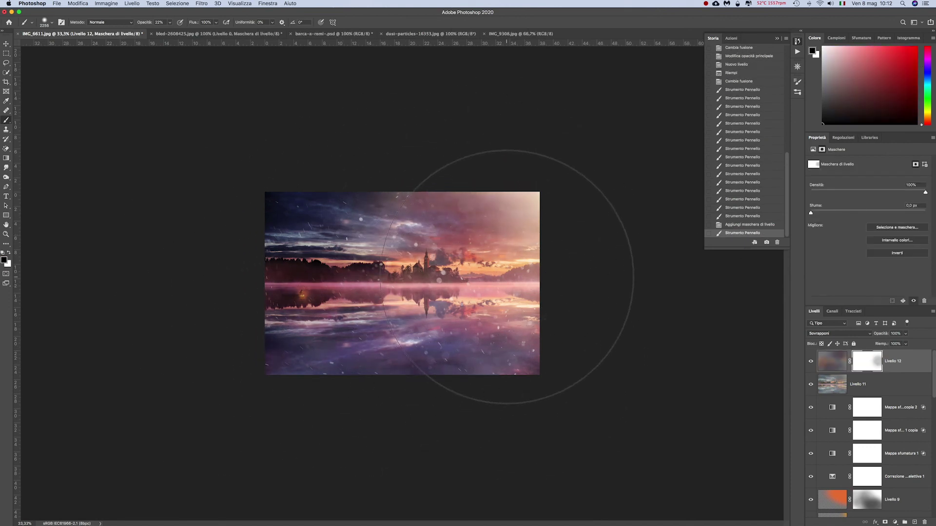
{"action": "key", "text": "x"}
{"action": "left_click_drag", "start_coordinate": [507, 277], "coordinate": [504, 352]}
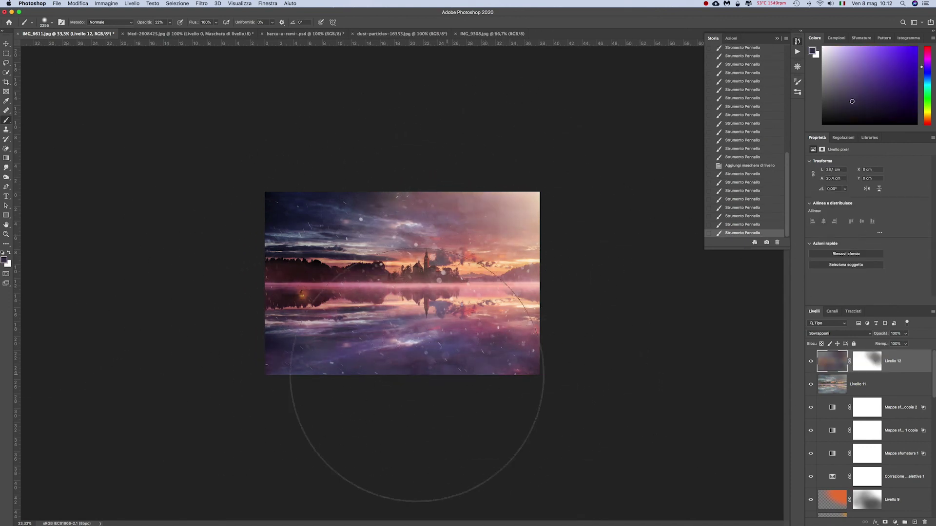
- Duplicate Livello 7, scale the copy to about 135% and move it down-left over the lake
{"action": "key", "text": "ctrl+j"}
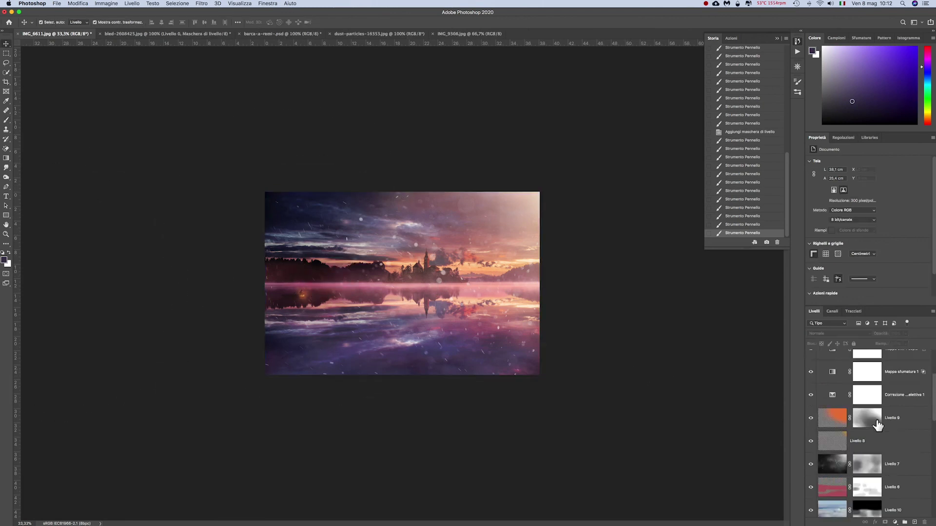
{"action": "key", "text": "ctrl+t"}
{"action": "mouse_move", "coordinate": [538, 189]}
{"action": "left_mouse_down"}
{"action": "mouse_move", "coordinate": [398, 322]}
{"action": "mouse_move", "coordinate": [449, 265]}
{"action": "left_mouse_up"}
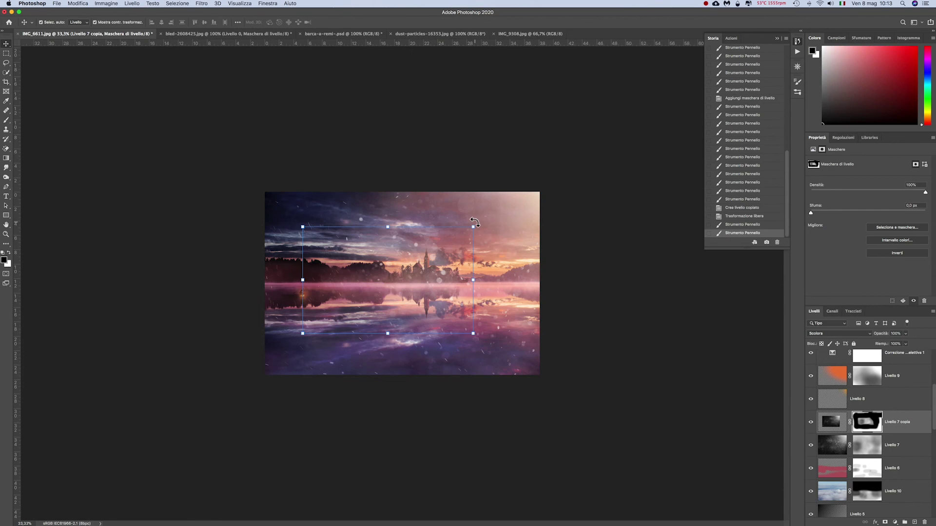
{"action": "left_click_drag", "start_coordinate": [474, 226], "coordinate": [532, 191]}
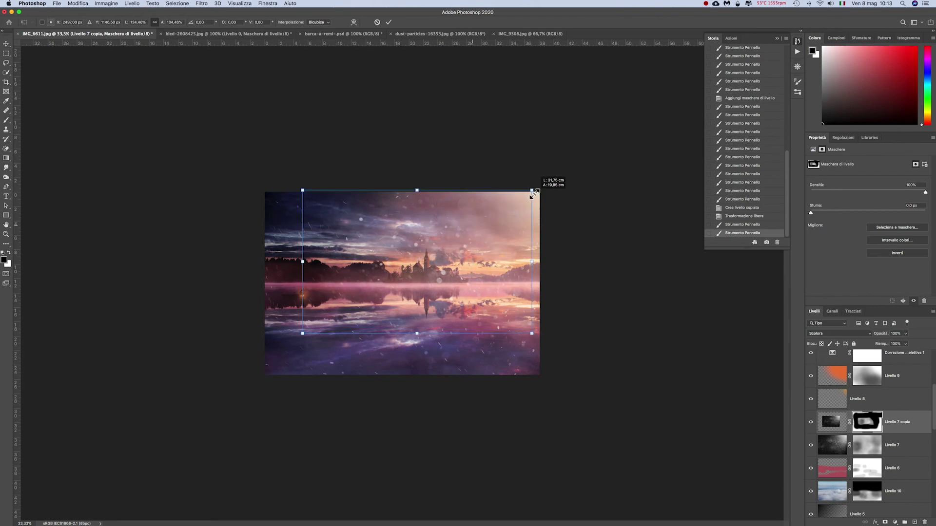
{"action": "left_click_drag", "start_coordinate": [468, 245], "coordinate": [430, 294]}
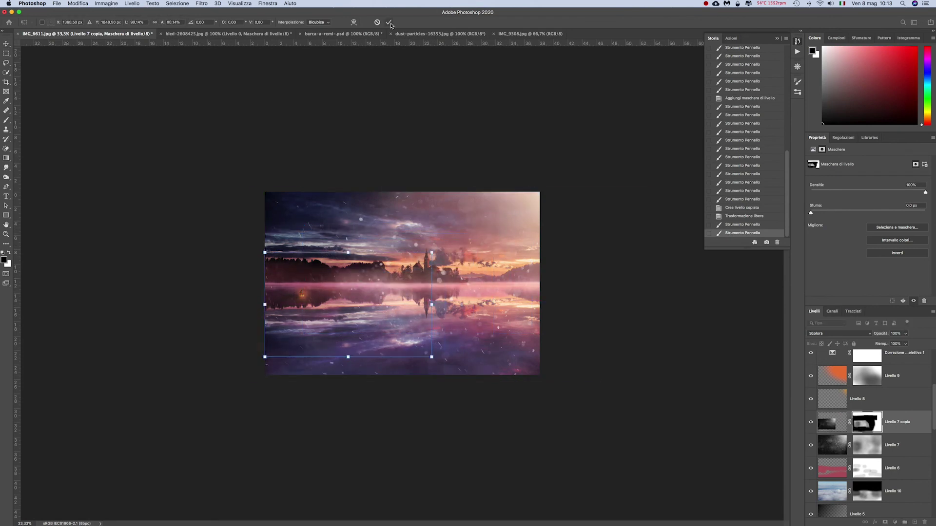
{"action": "key", "text": "Return"}
{"action": "scroll", "coordinate": [844, 397], "scroll_direction": "up", "scroll_amount": 5}
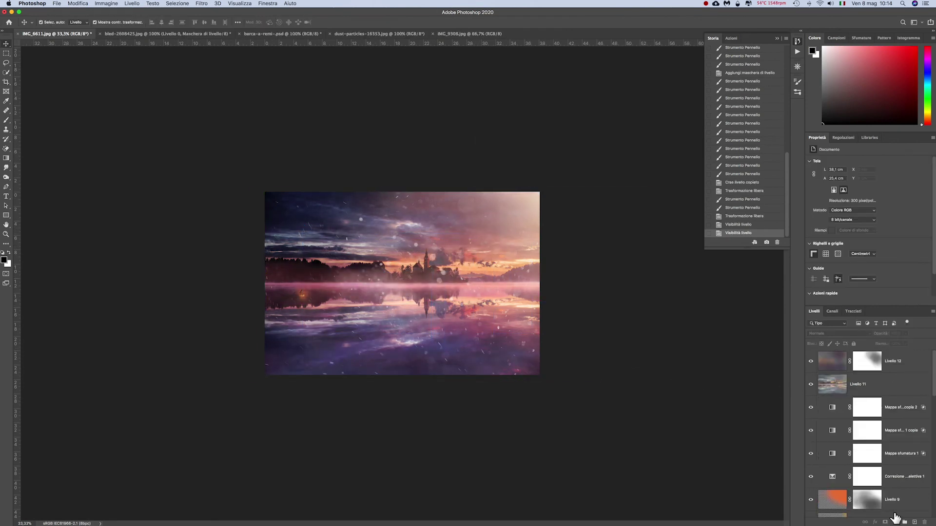
- Add a Curves adjustment with an S-curve darkening shadows and brightening highlights
{"action": "left_click", "coordinate": [895, 520]}
{"action": "left_click", "coordinate": [882, 409]}
{"action": "left_click_drag", "start_coordinate": [855, 247], "coordinate": [855, 251]}
{"action": "left_click_drag", "start_coordinate": [895, 207], "coordinate": [895, 202]}
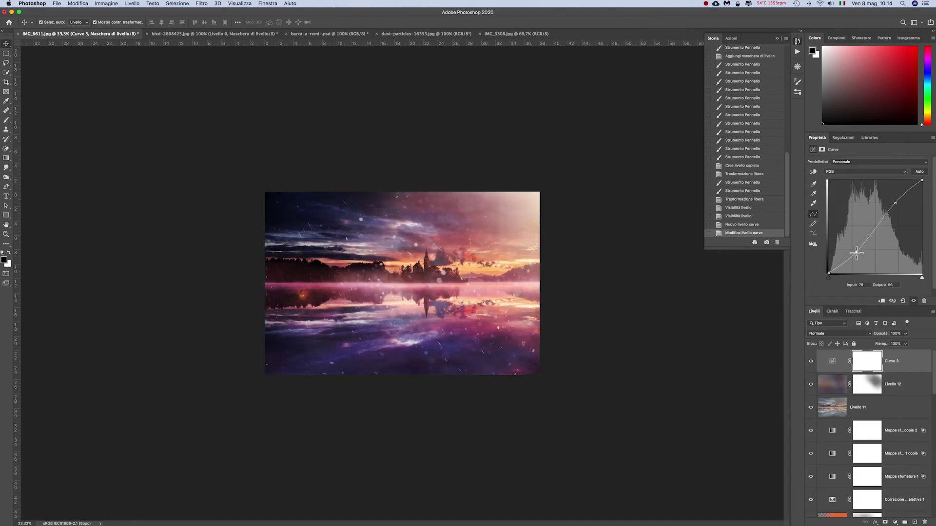
{"action": "left_click", "coordinate": [614, 327]}
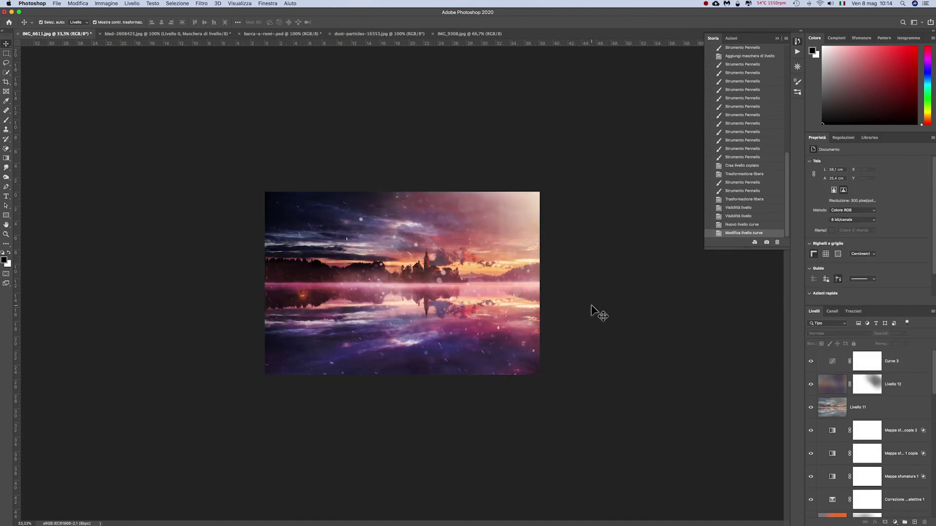
{"action": "left_click", "coordinate": [867, 360]}
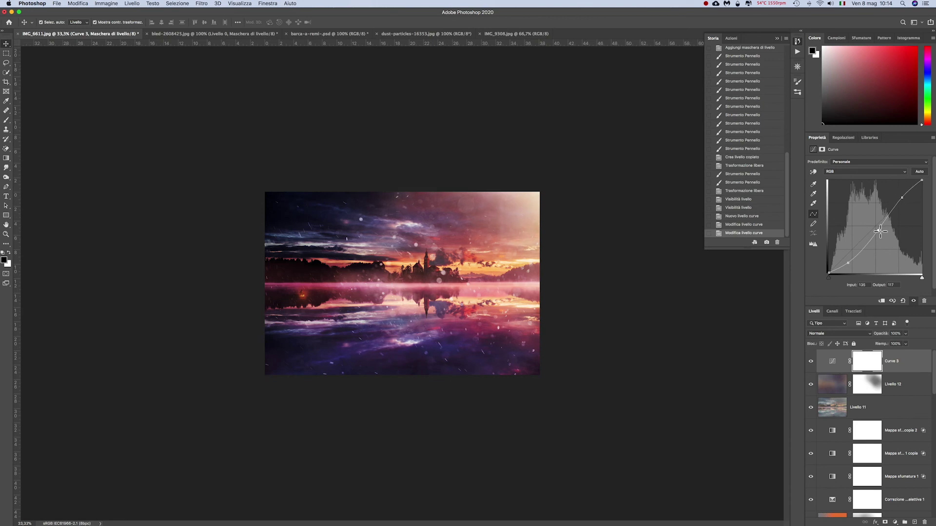
- Paint a light glow on a new layer by the left shore, blended Scolora at reduced opacity
{"action": "key", "text": "ctrl+alt+shift+n"}
{"action": "key", "text": "b"}
{"action": "left_click", "coordinate": [305, 293]}
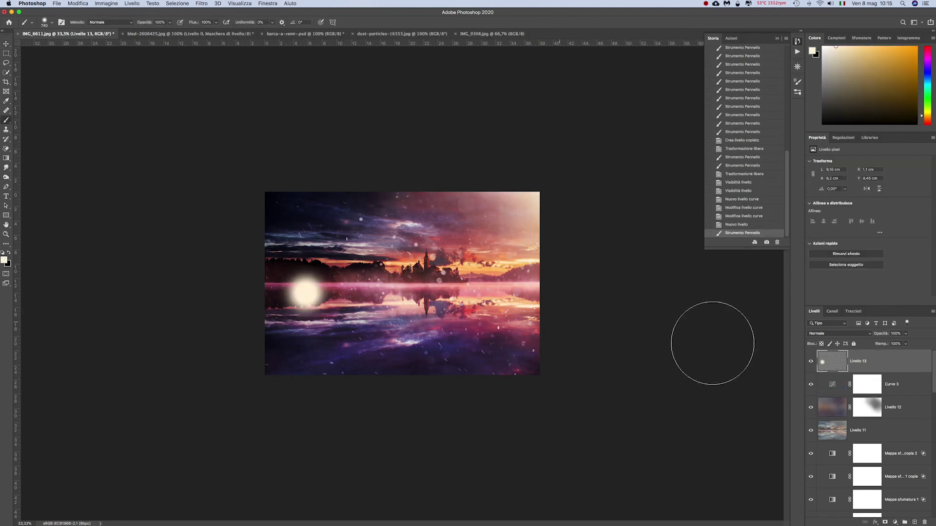
{"action": "left_click", "coordinate": [838, 334]}
{"action": "left_click", "coordinate": [835, 386]}
{"action": "type", "text": "14"}
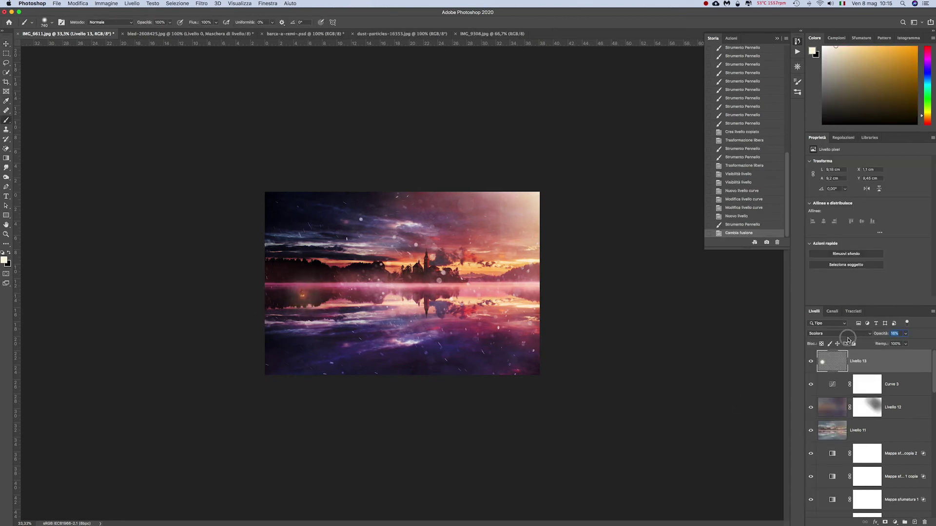
{"action": "key", "text": "shift+minus"}
{"action": "left_click", "coordinate": [838, 333]}
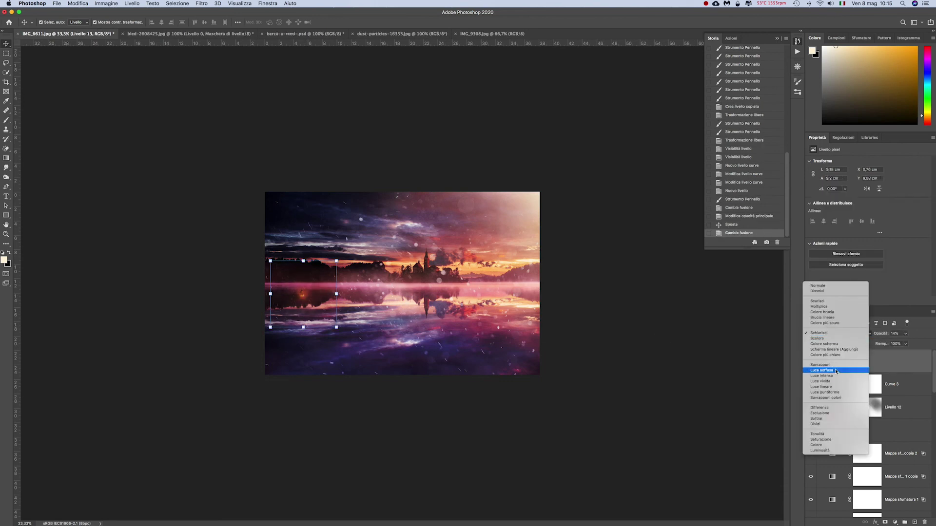
{"action": "left_click", "coordinate": [838, 337]}
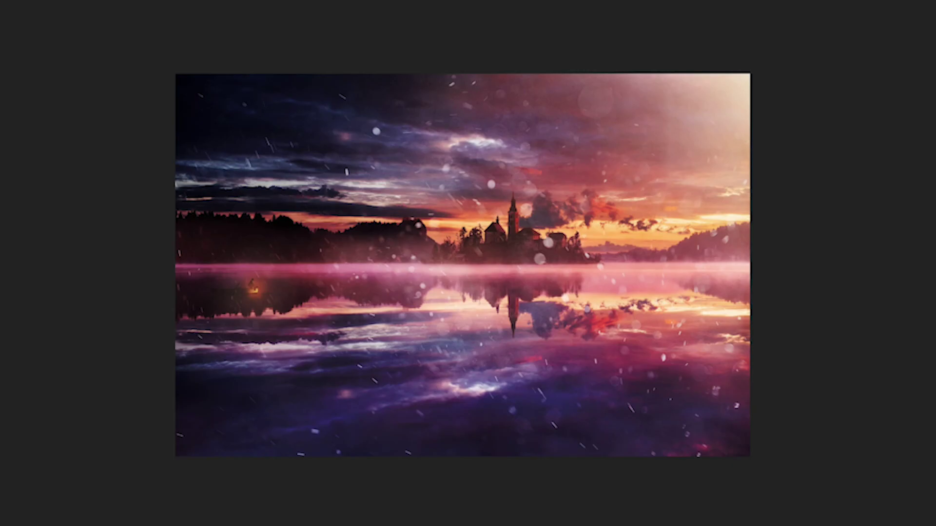